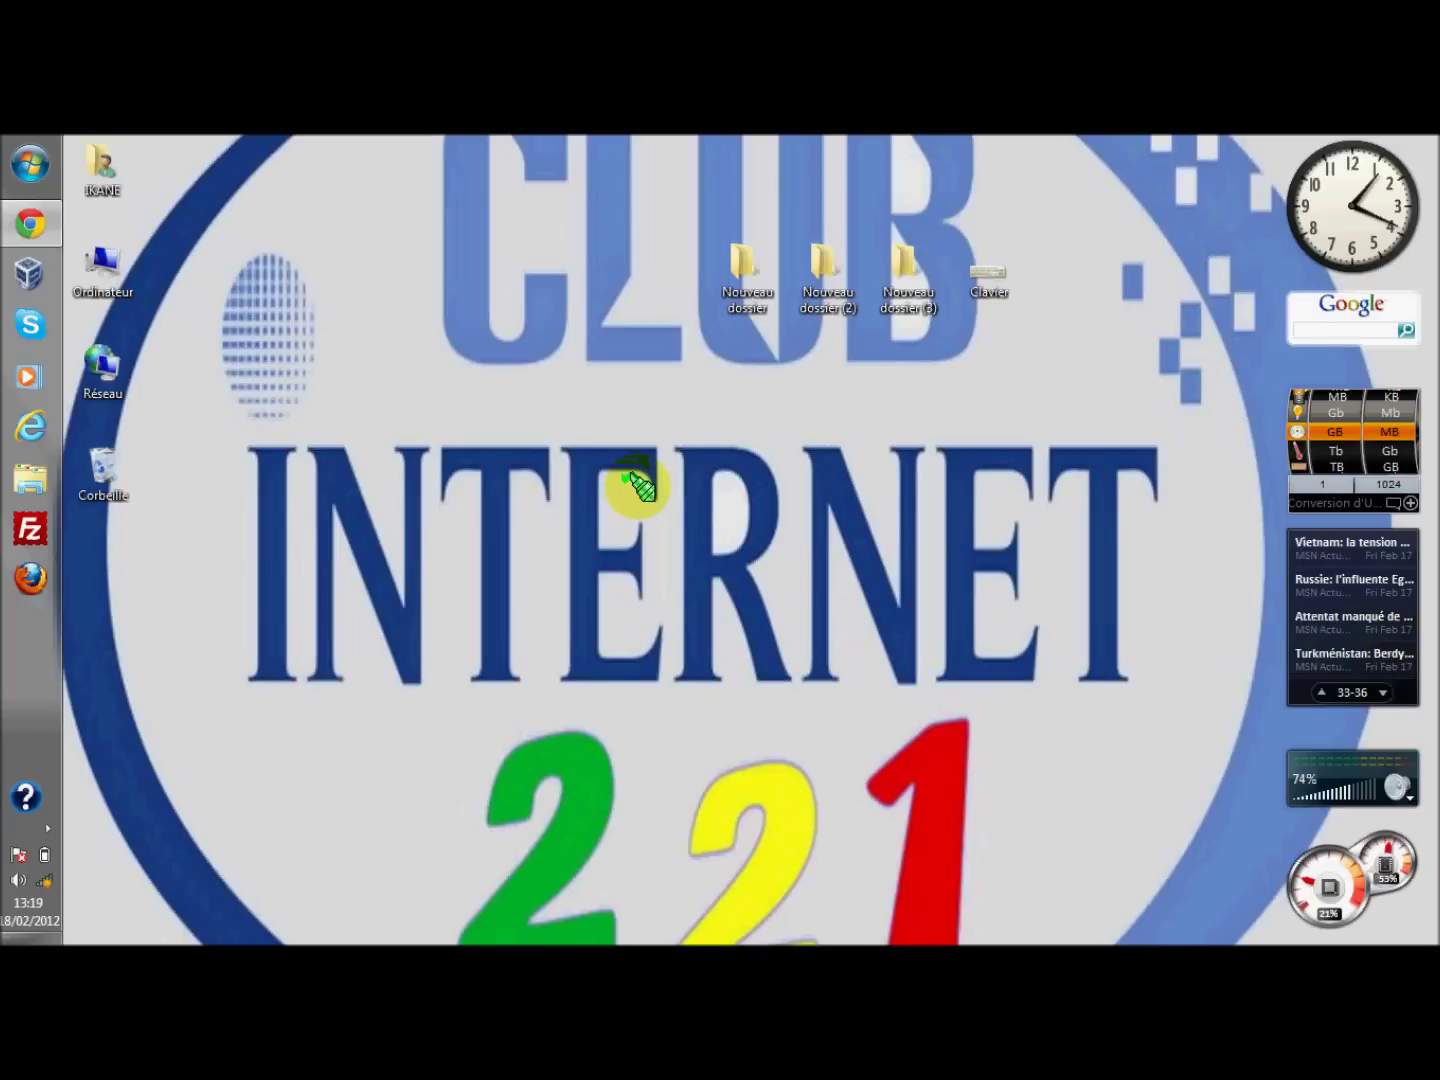
Bring up the Touches souris activation prompt and move it slightly higher on the desktop
key(alt+shift+Num_Lock)
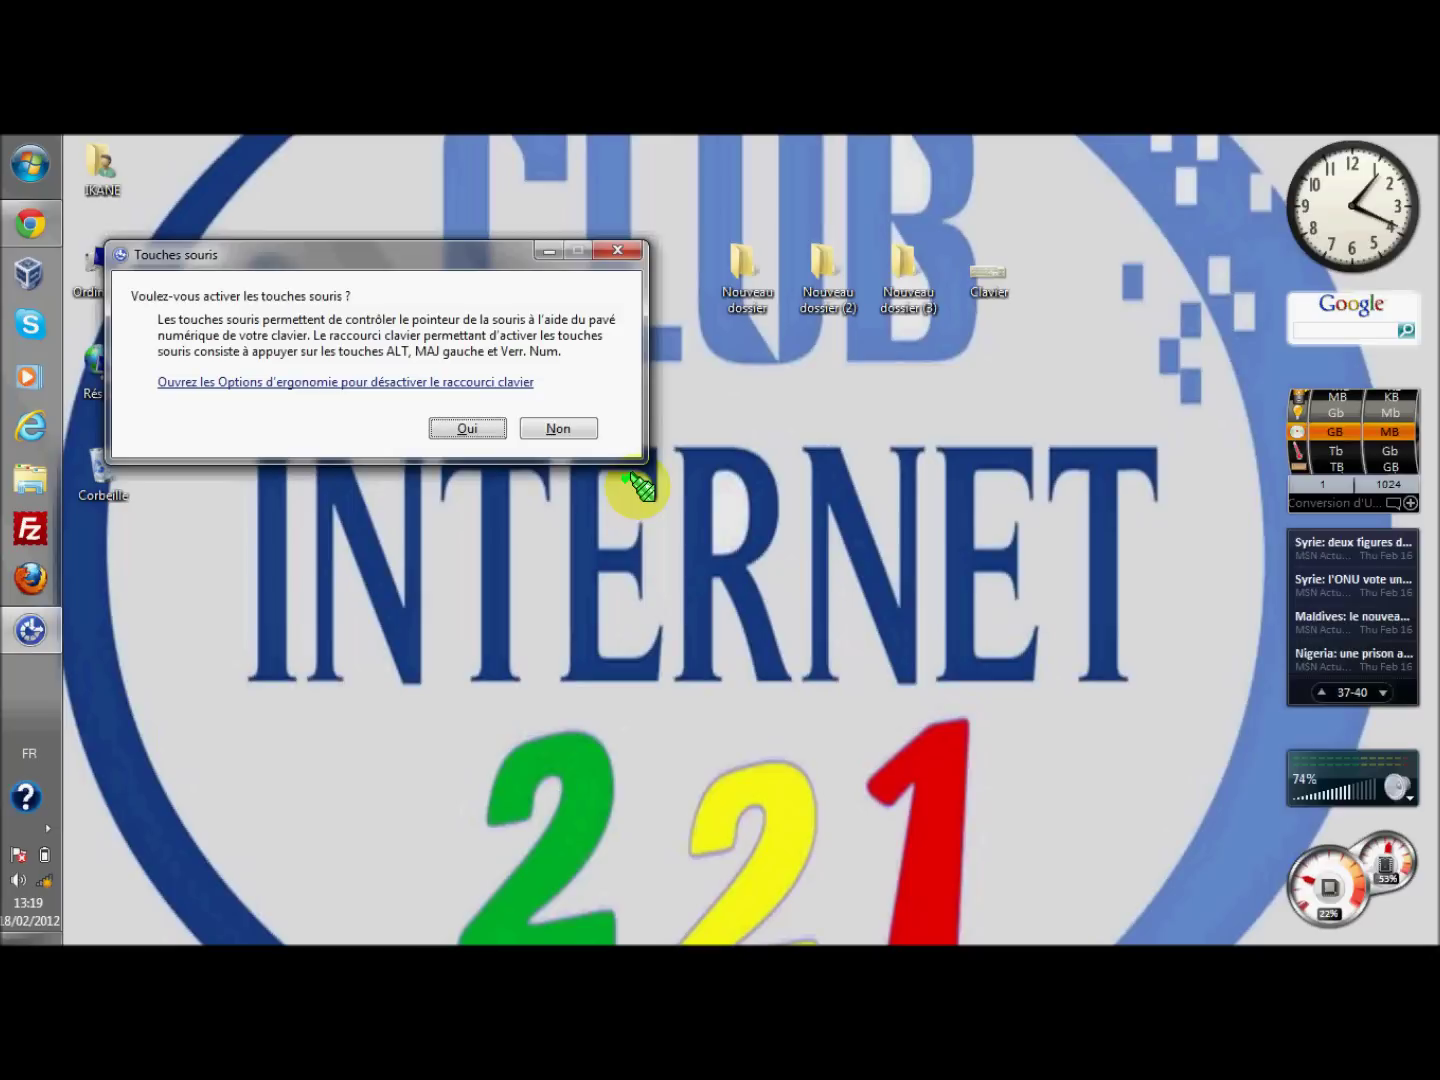
drag(289, 249, 285, 192)
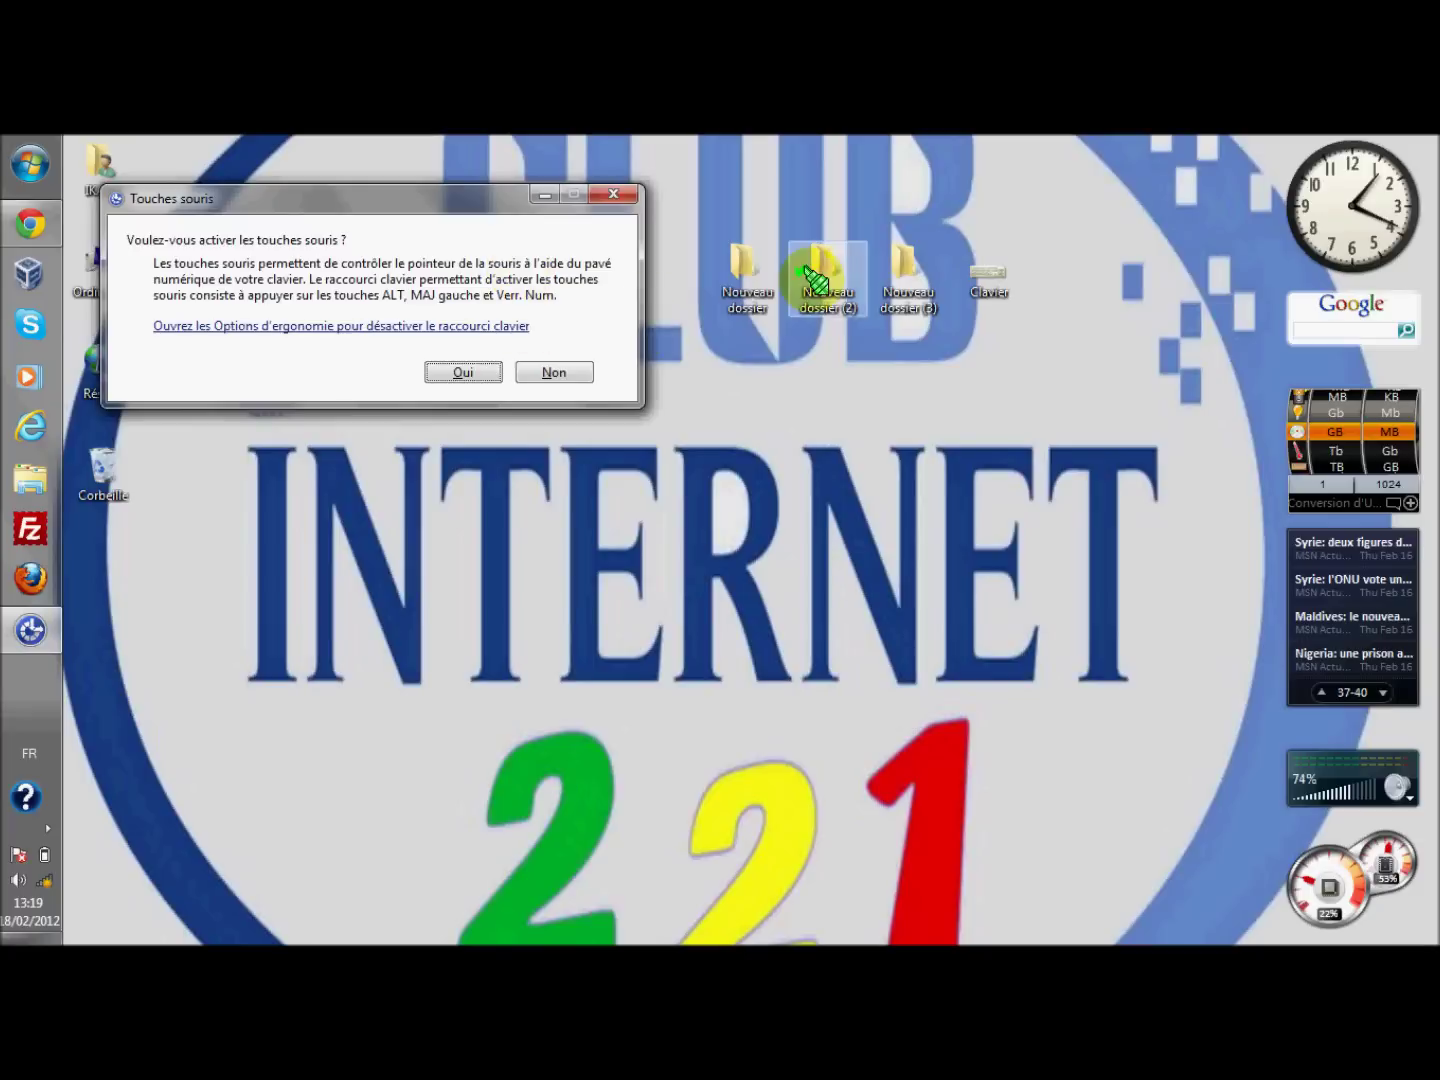
View the Clavier keyboard picture from the desktop and close it
click(1002, 270)
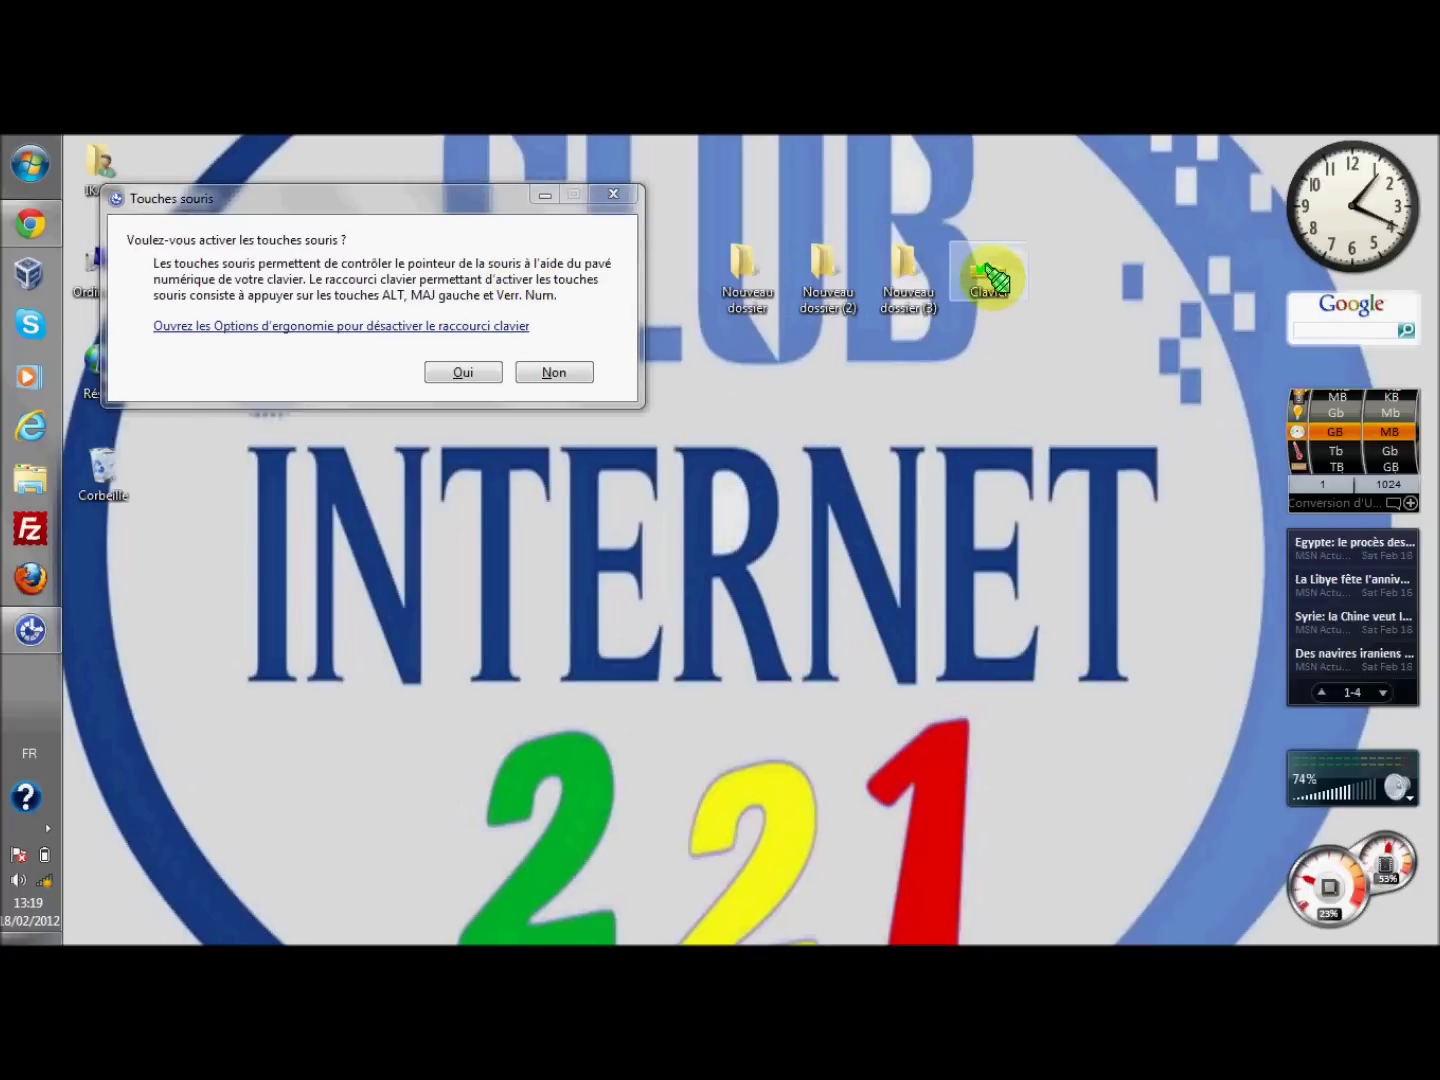
double_click(995, 275)
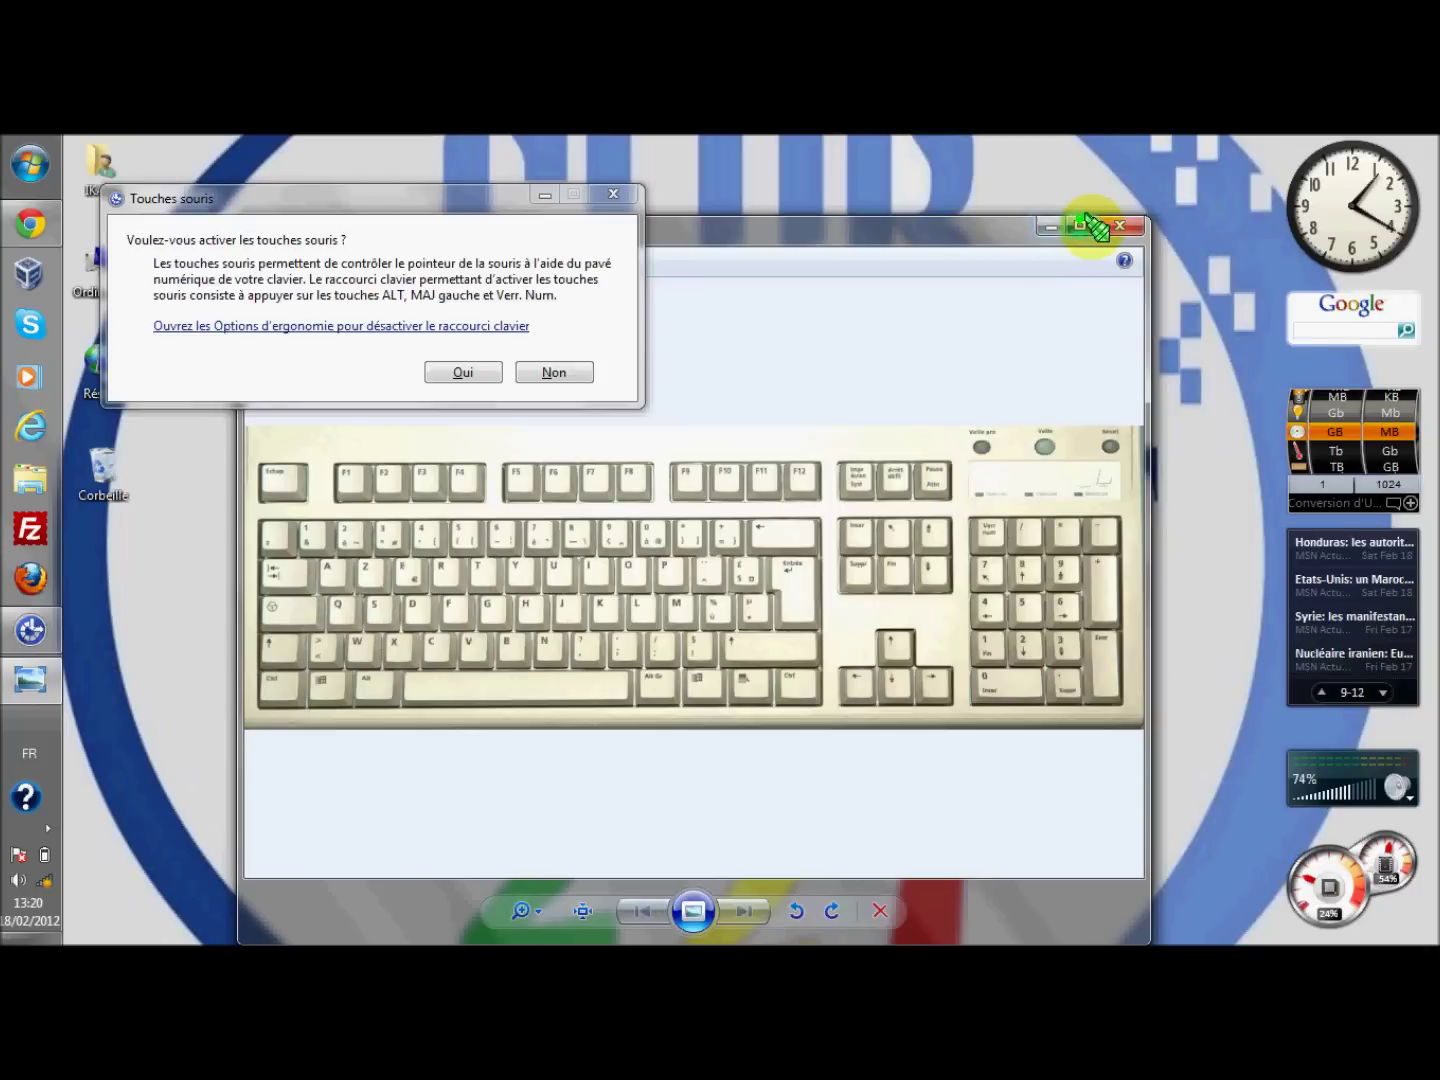
click(1118, 226)
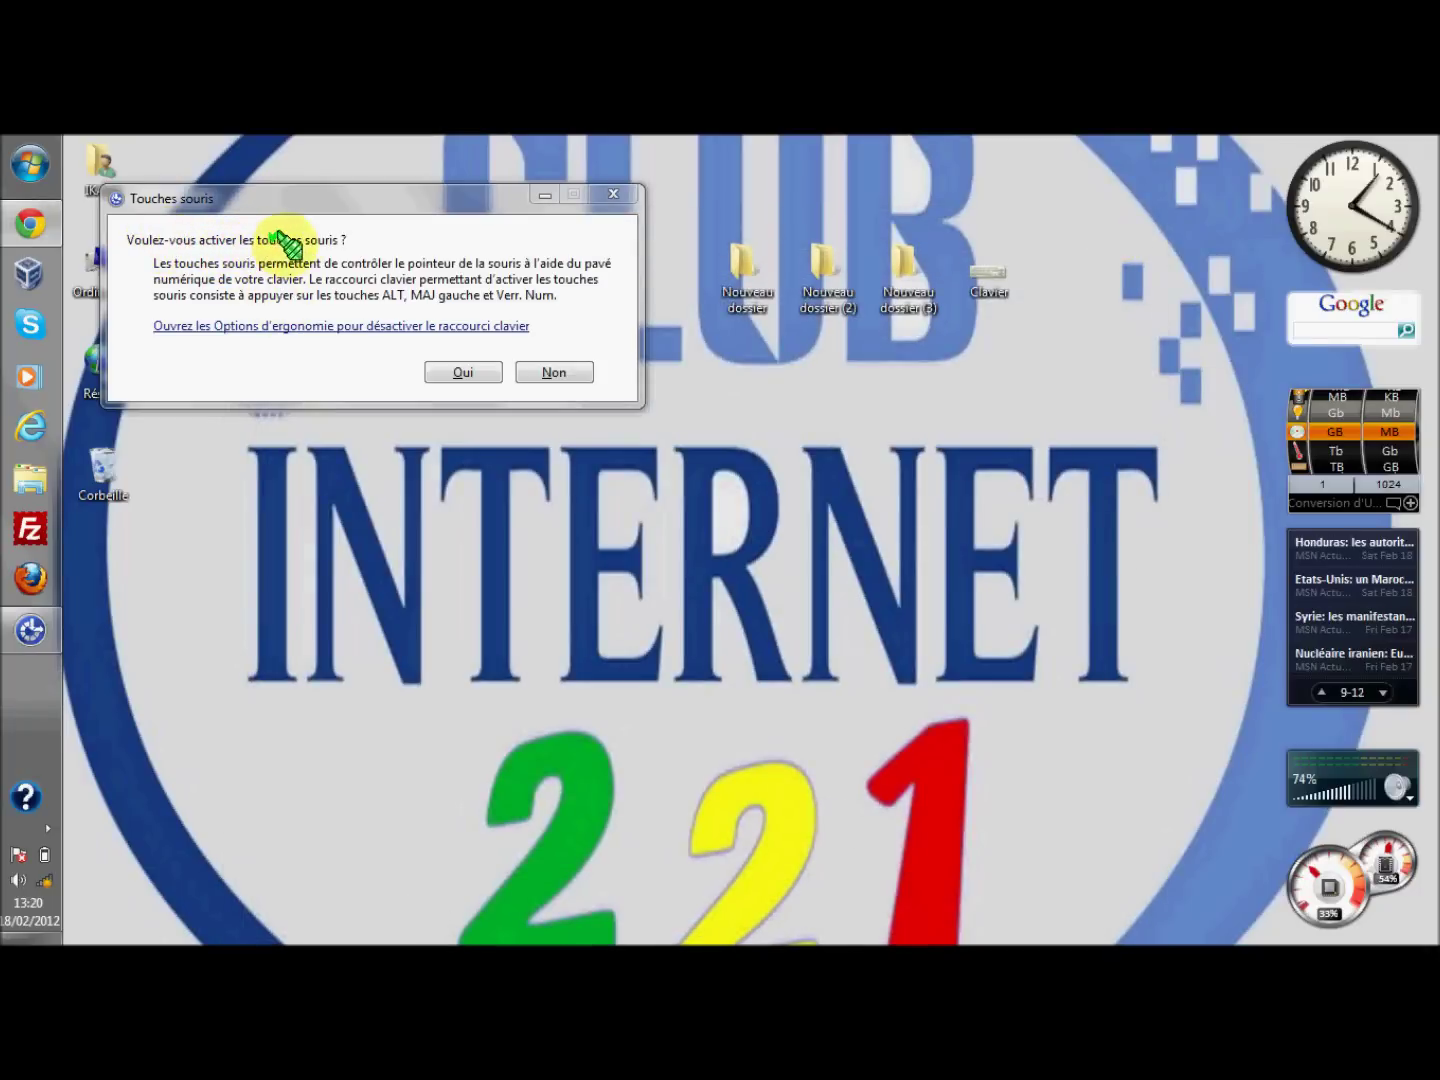
Open the mouse keys settings from the prompt, enable Activer les touches souris and raise Vitesse maximale close to Élevée
click(315, 325)
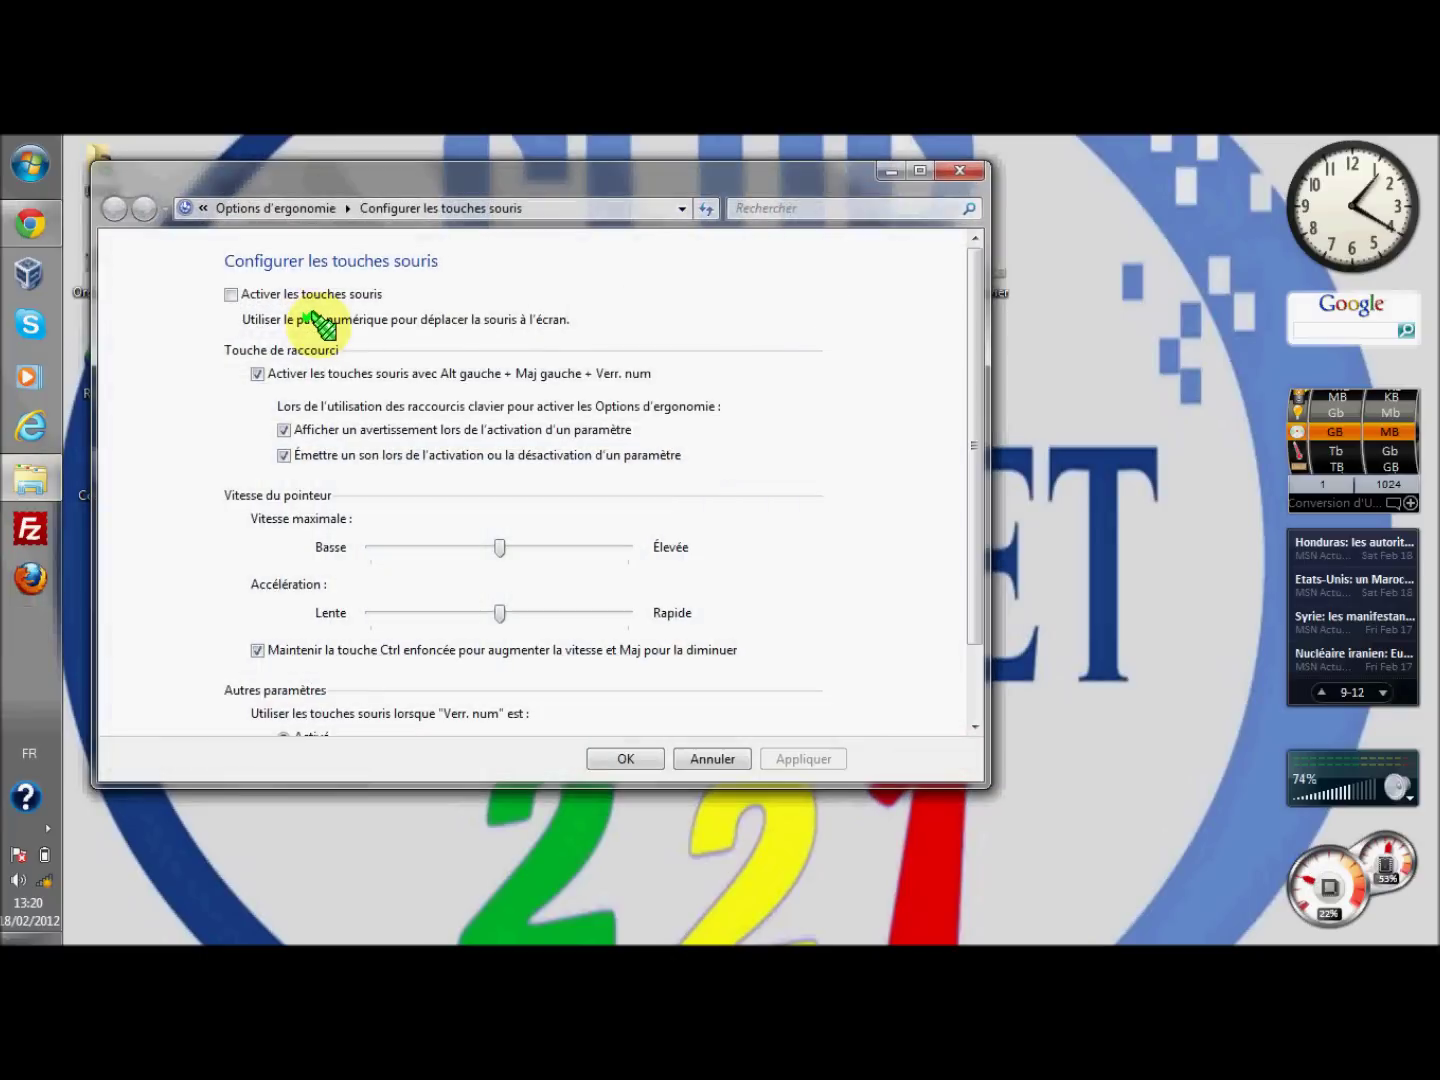
click(290, 293)
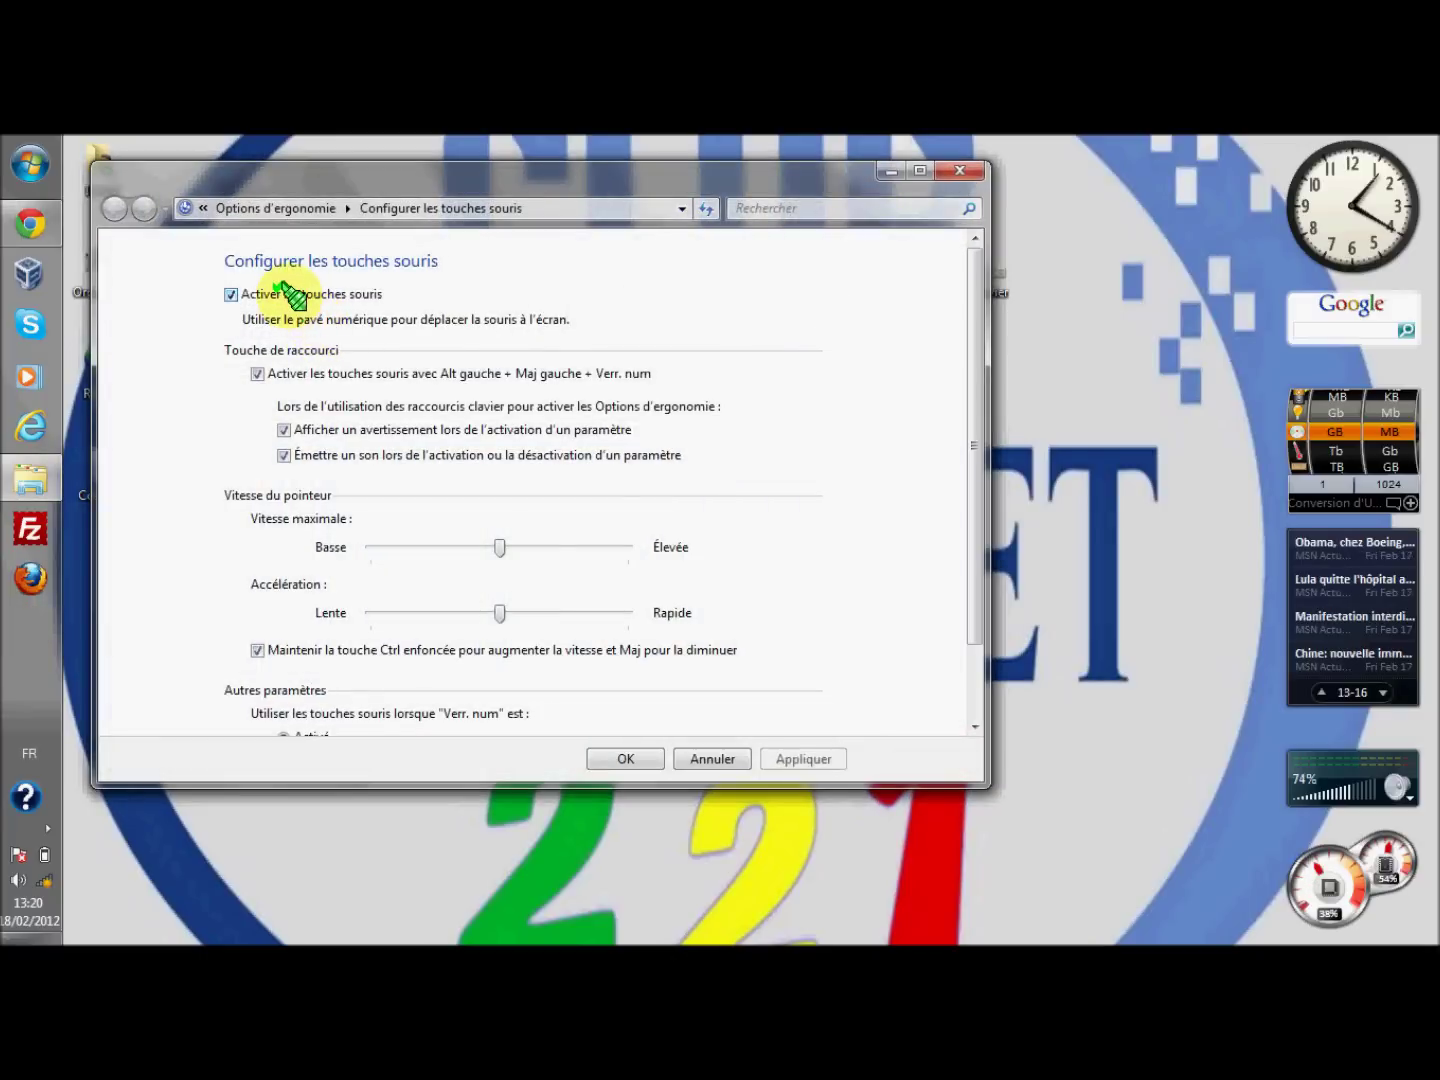
drag(968, 415, 978, 548)
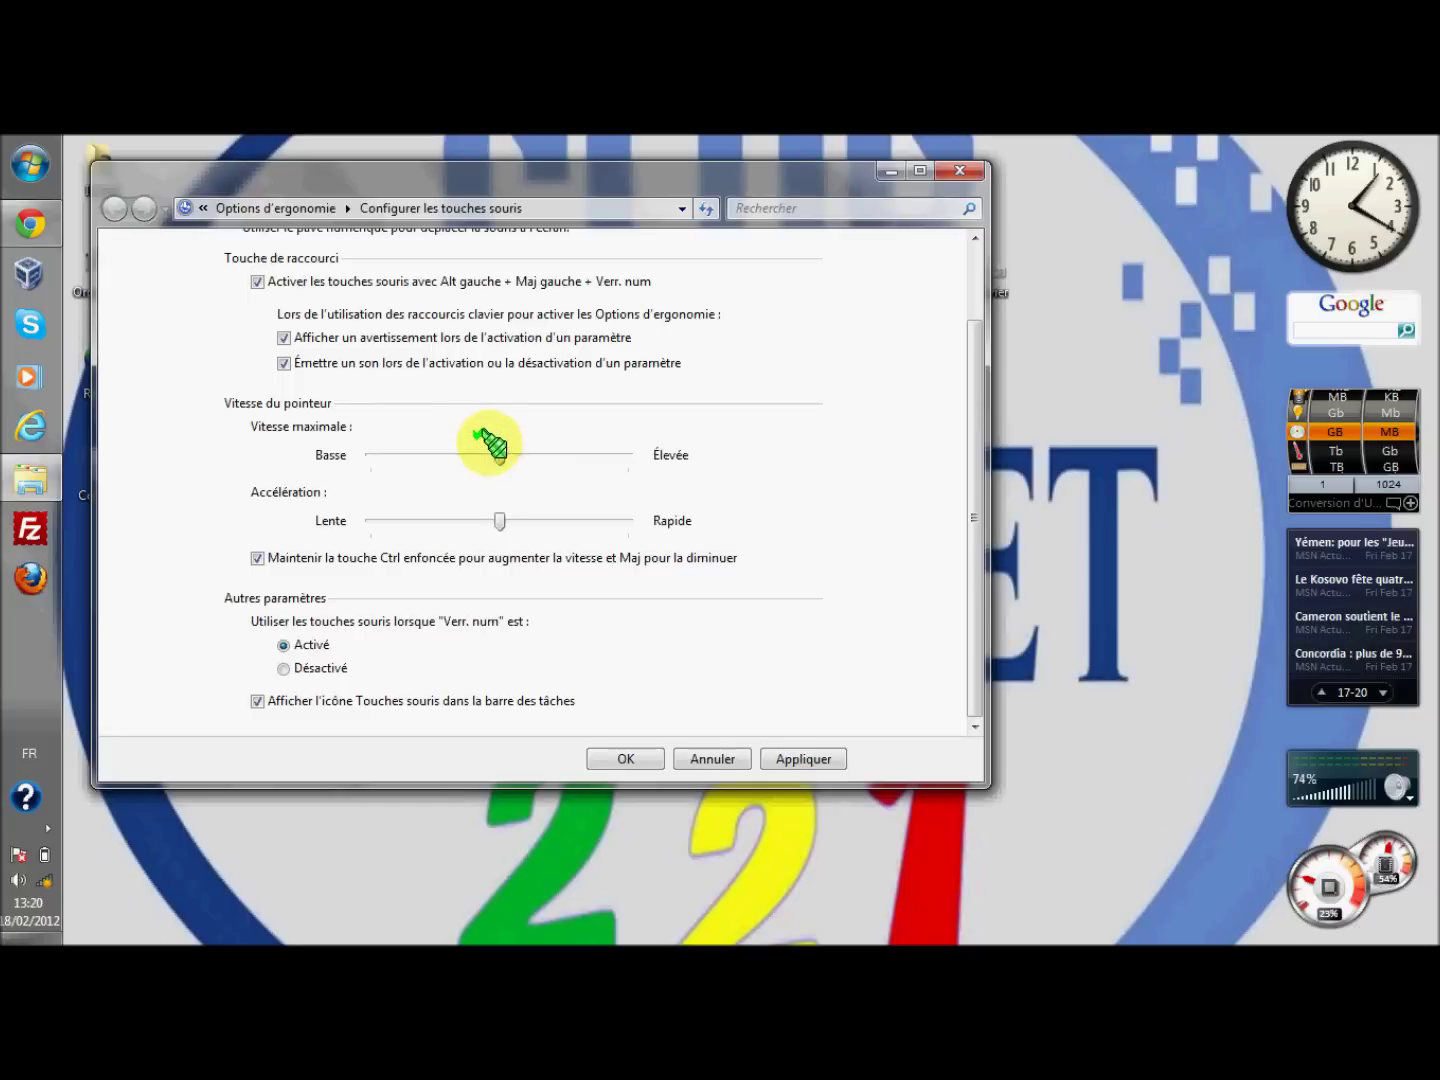
drag(485, 442, 606, 454)
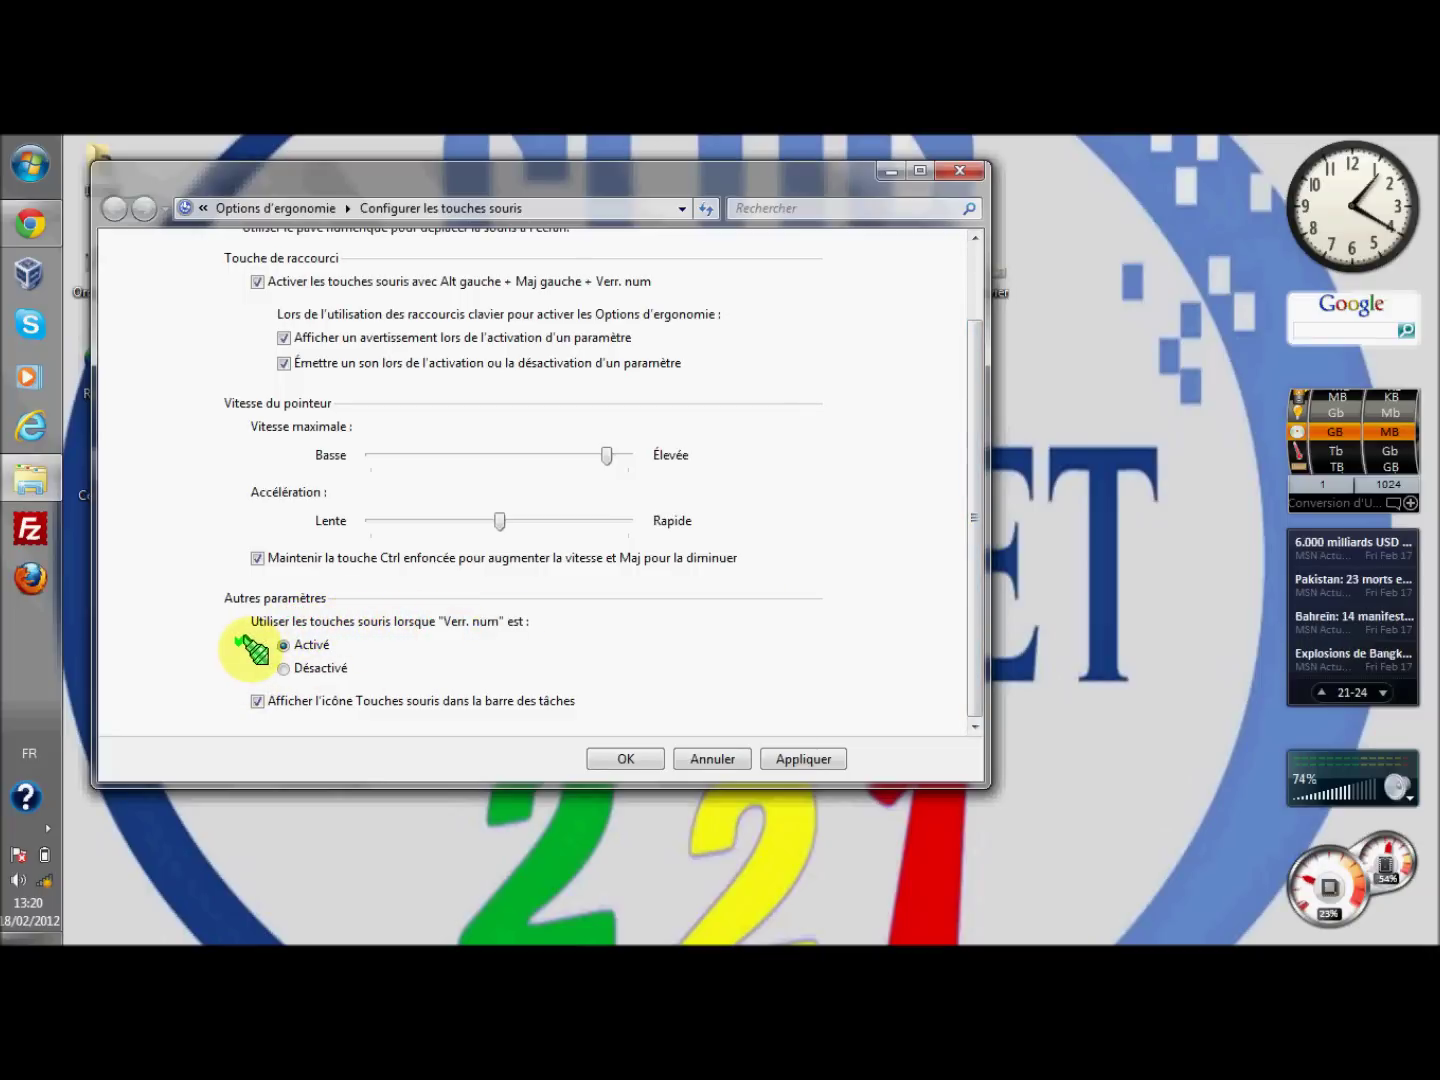
Set the mouse keys to be used when Verr. num is Désactivé, apply the settings and close the Options d'ergonomie
click(283, 667)
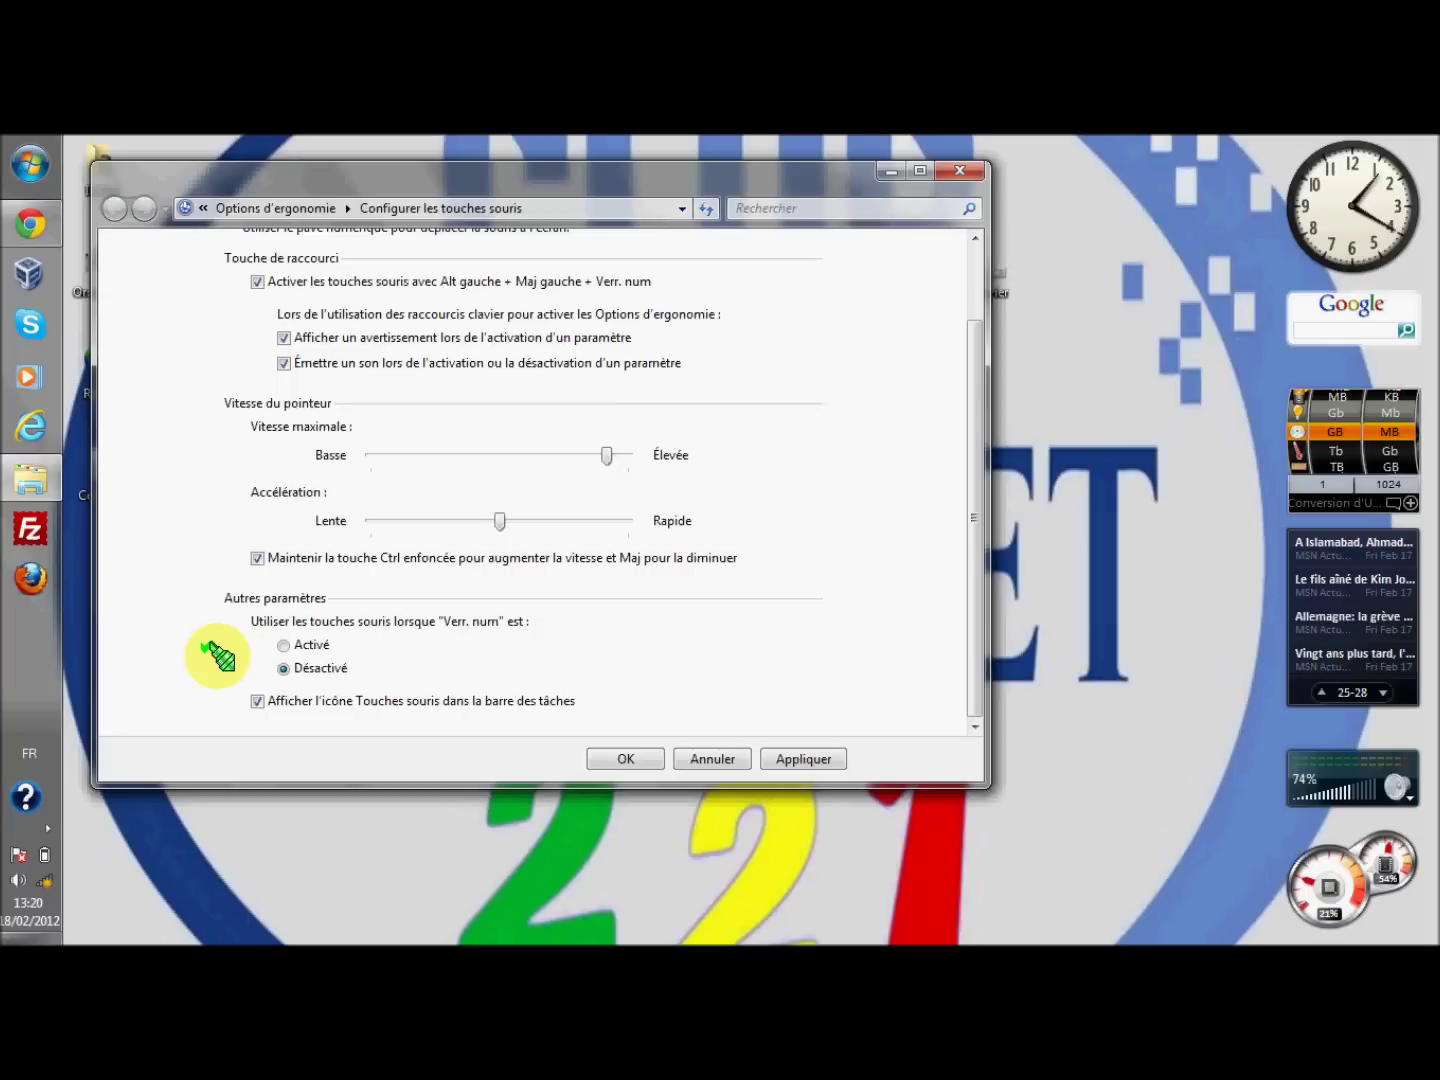
click(778, 757)
click(634, 757)
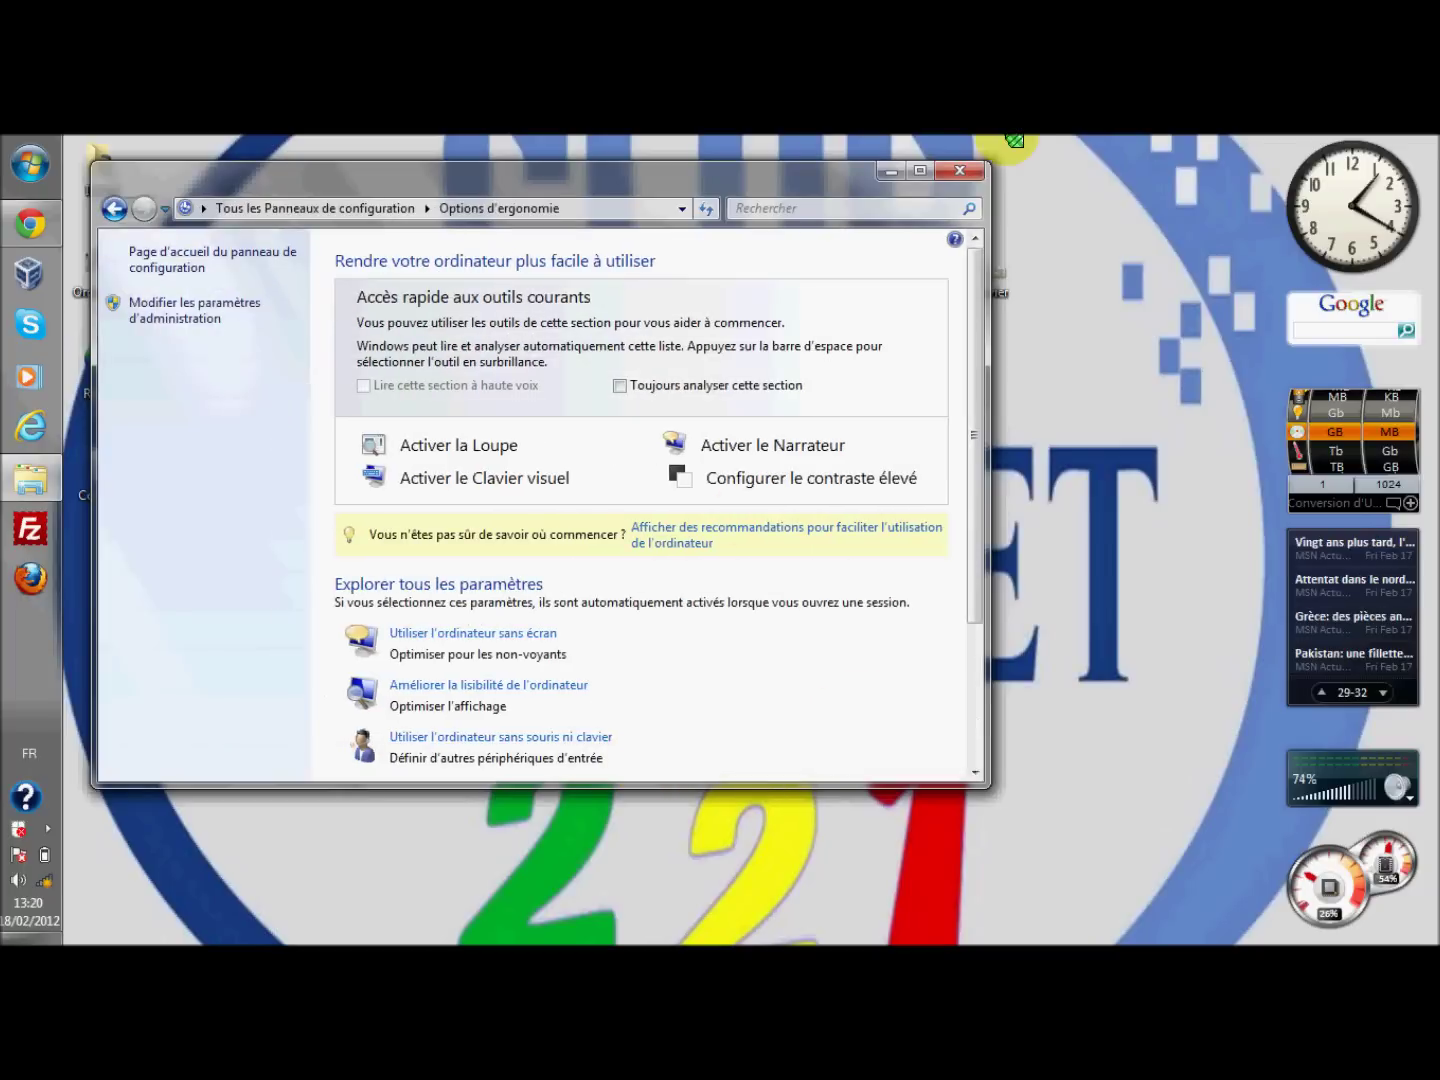
click(957, 174)
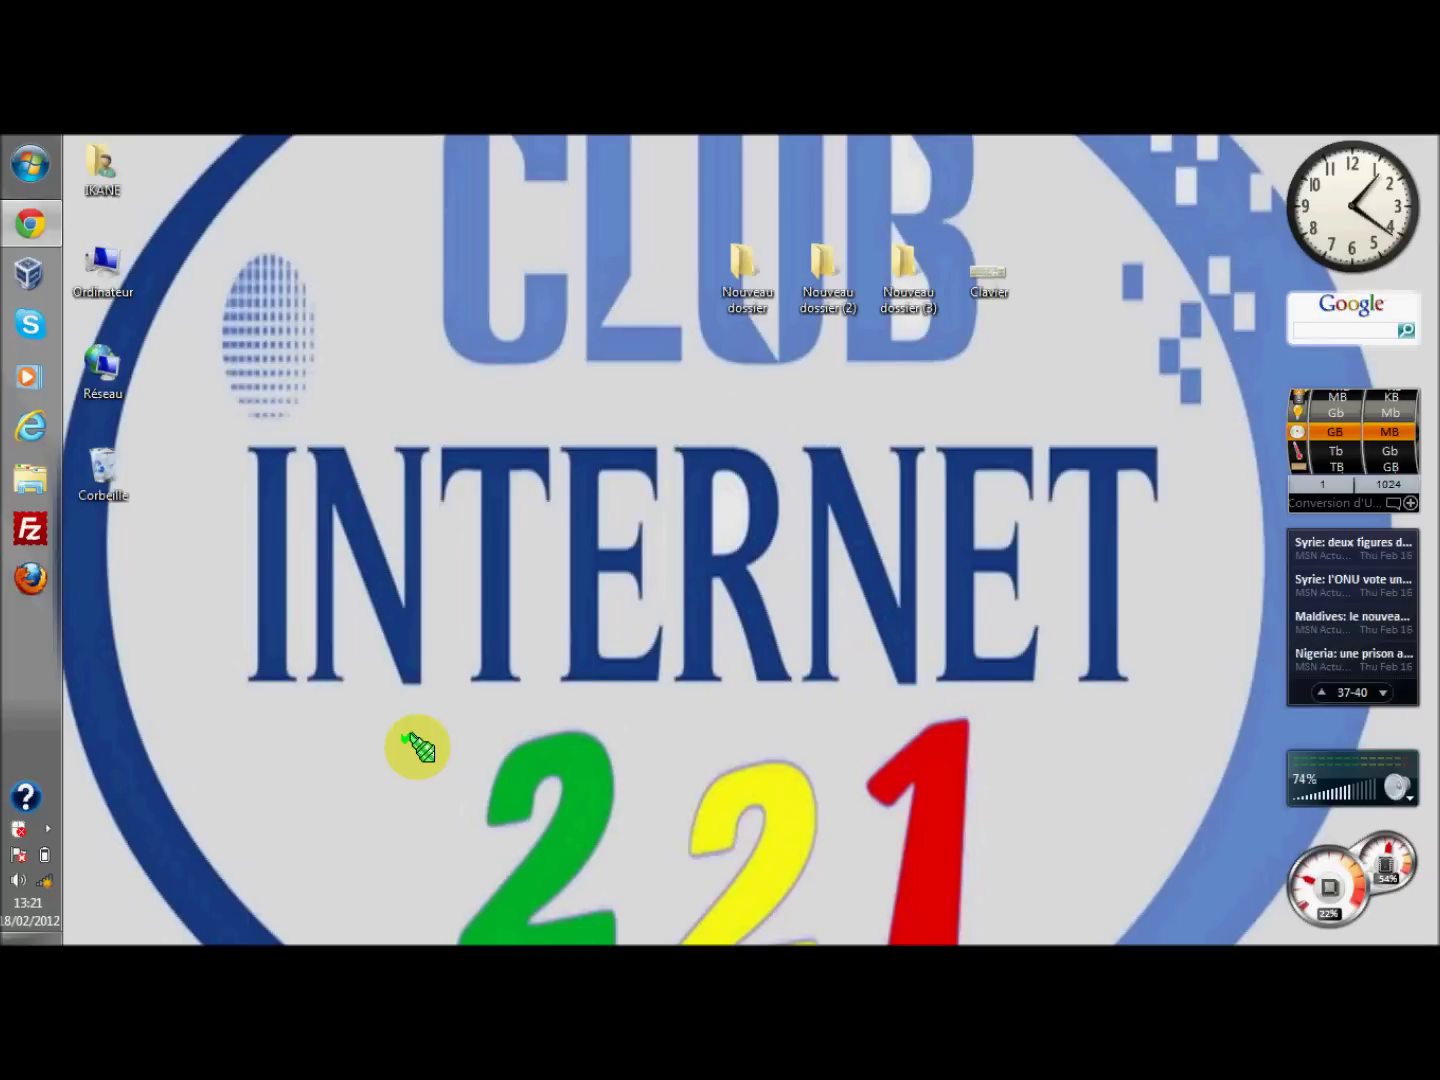
Toggle Num Lock and examine the numeric keypad in the Clavier keyboard picture, closing the picture when done
key(Num_Lock)
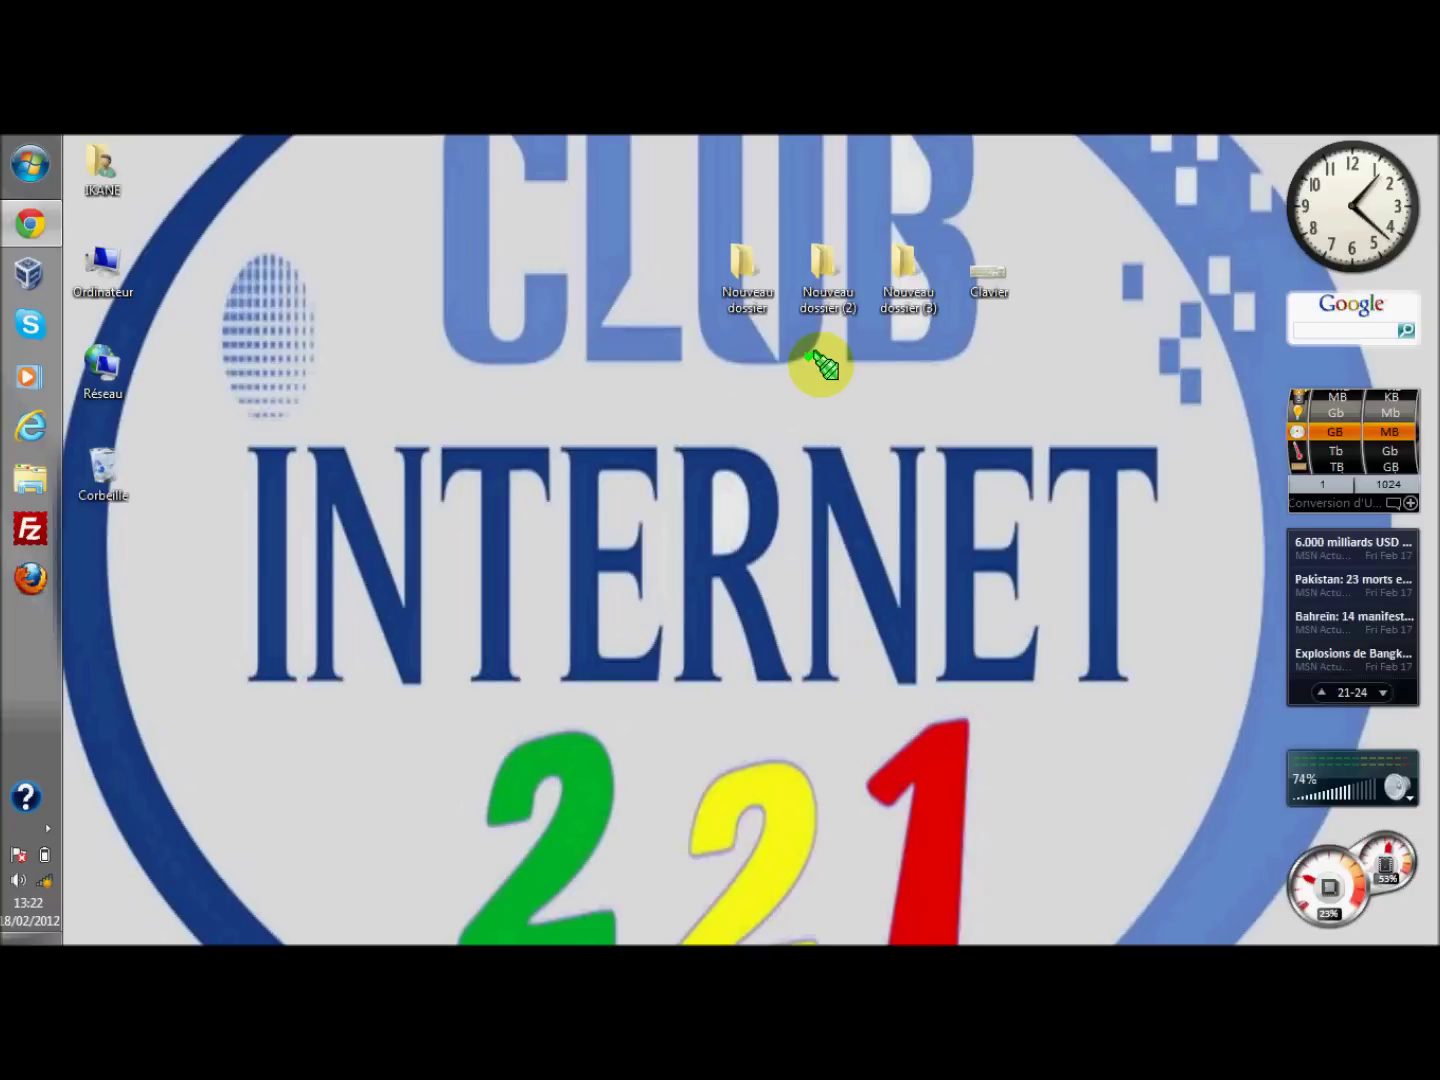
double_click(980, 280)
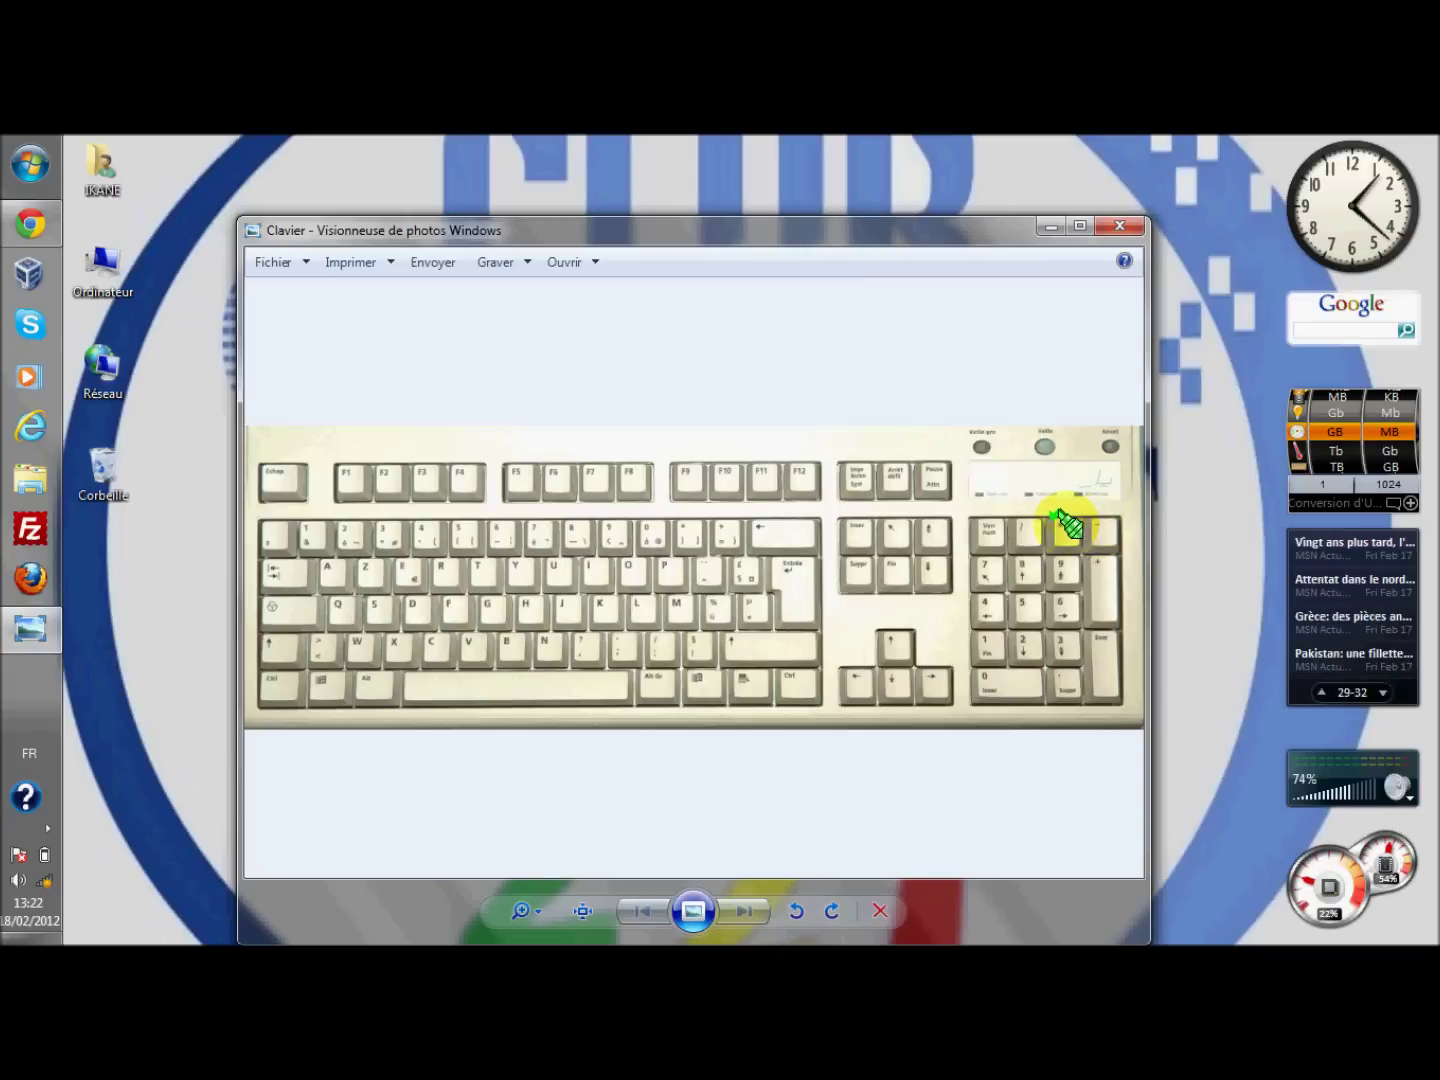
click(1120, 225)
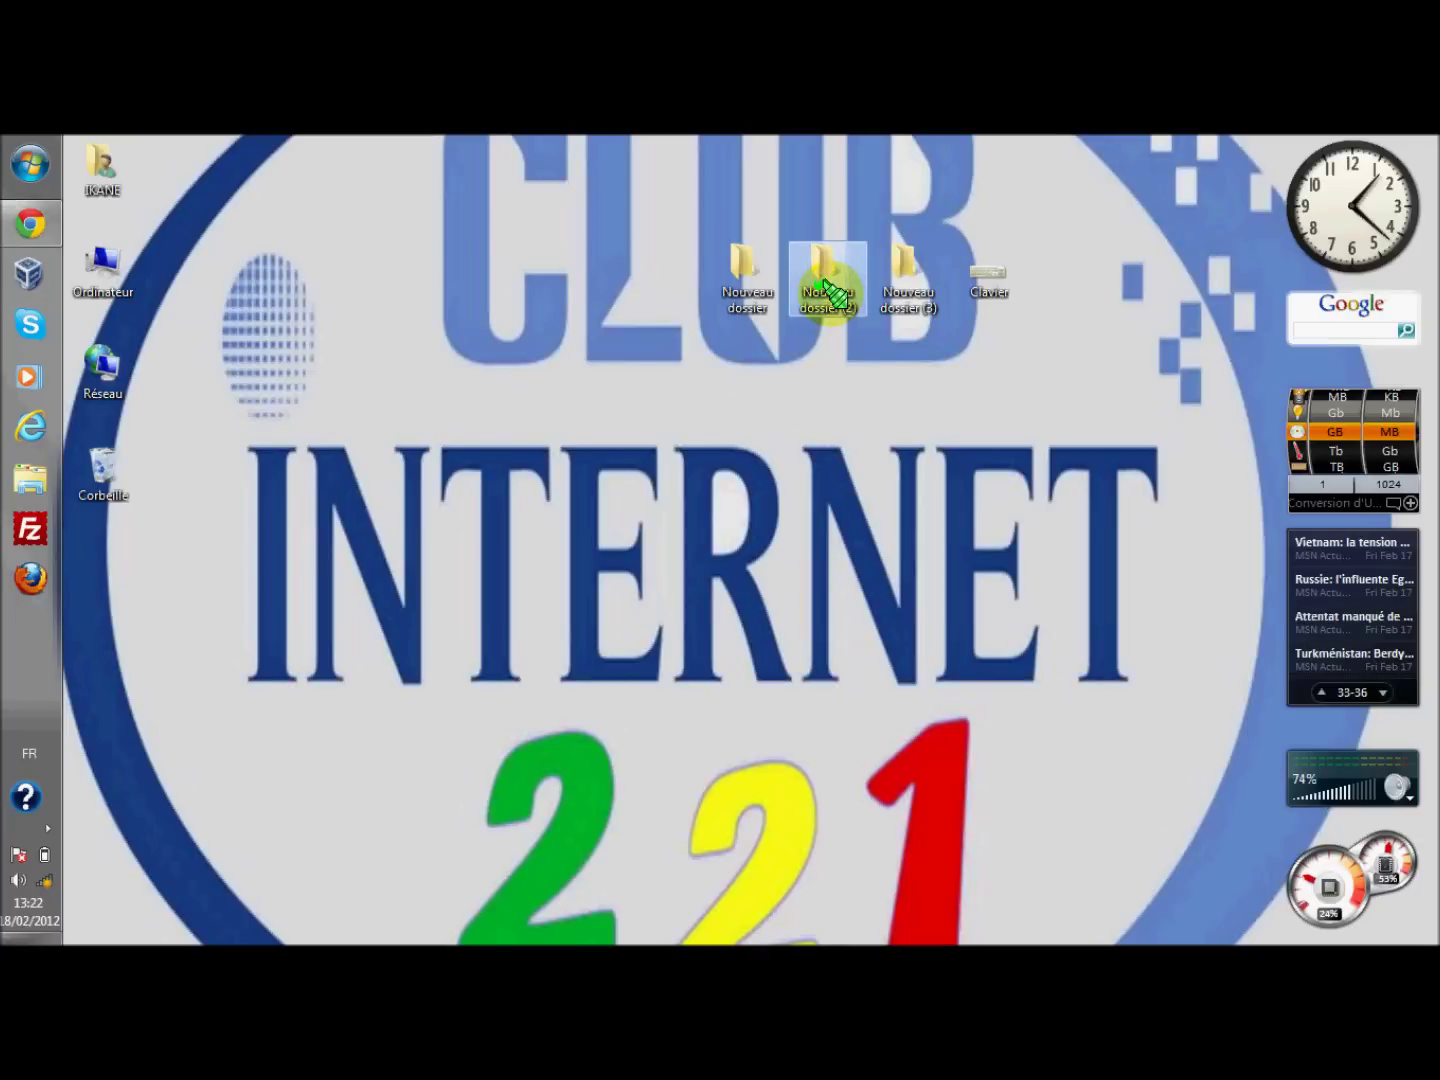
Open and close the folder Nouveau dossier (2), and show and dismiss the list of actions available for it
double_click(828, 290)
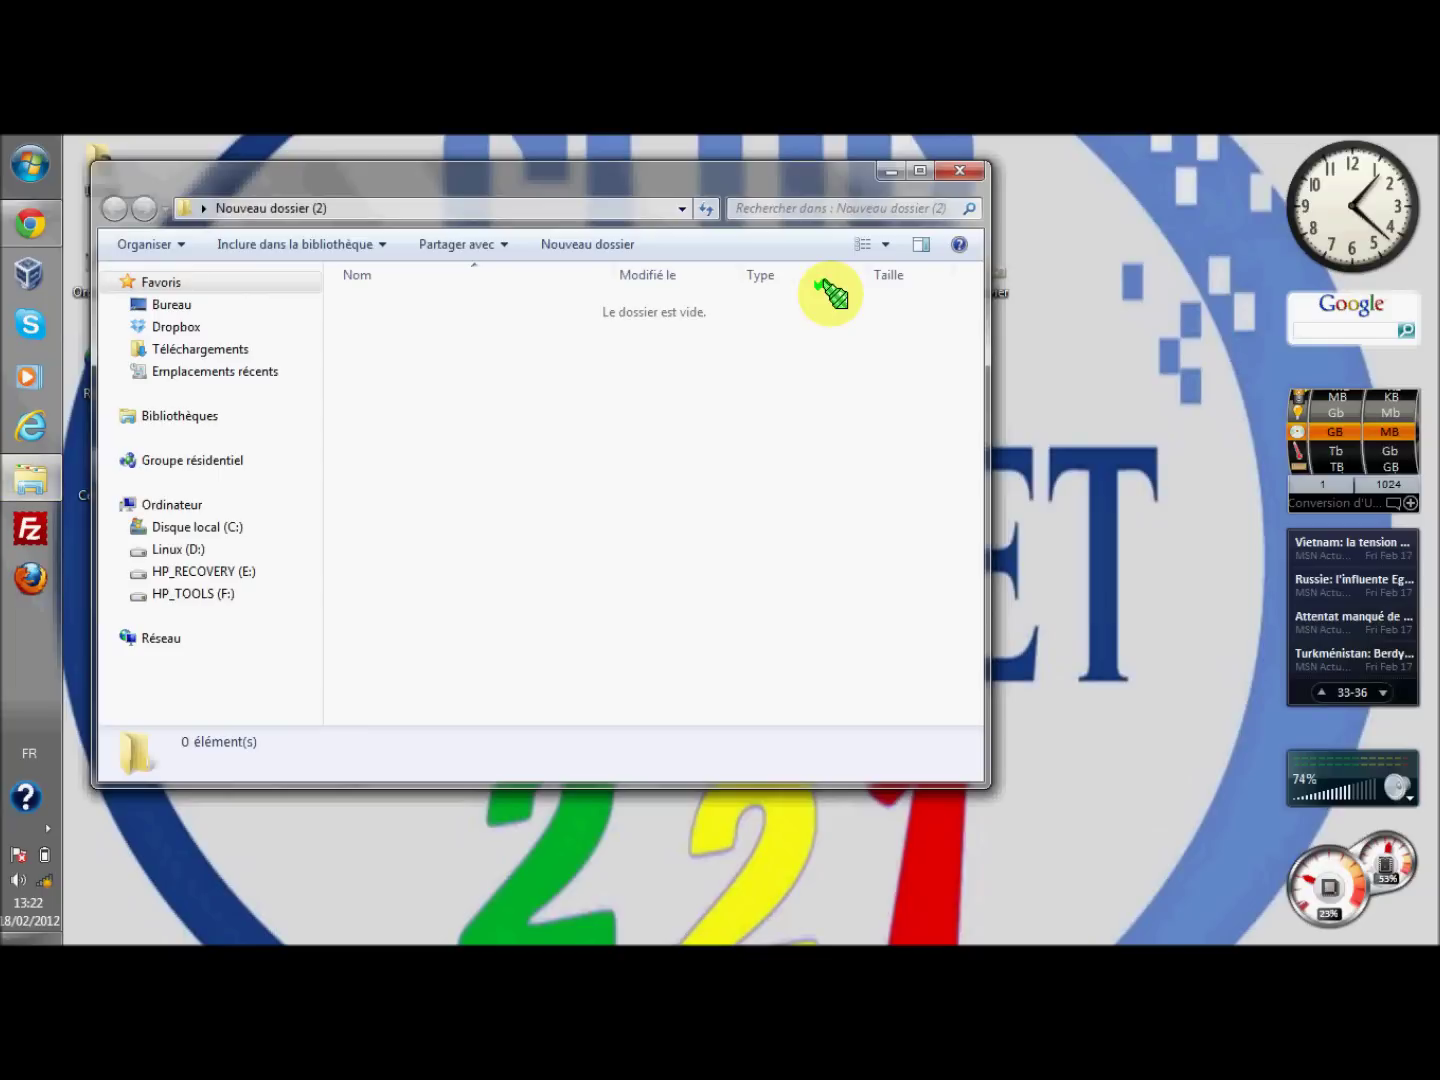
click(962, 172)
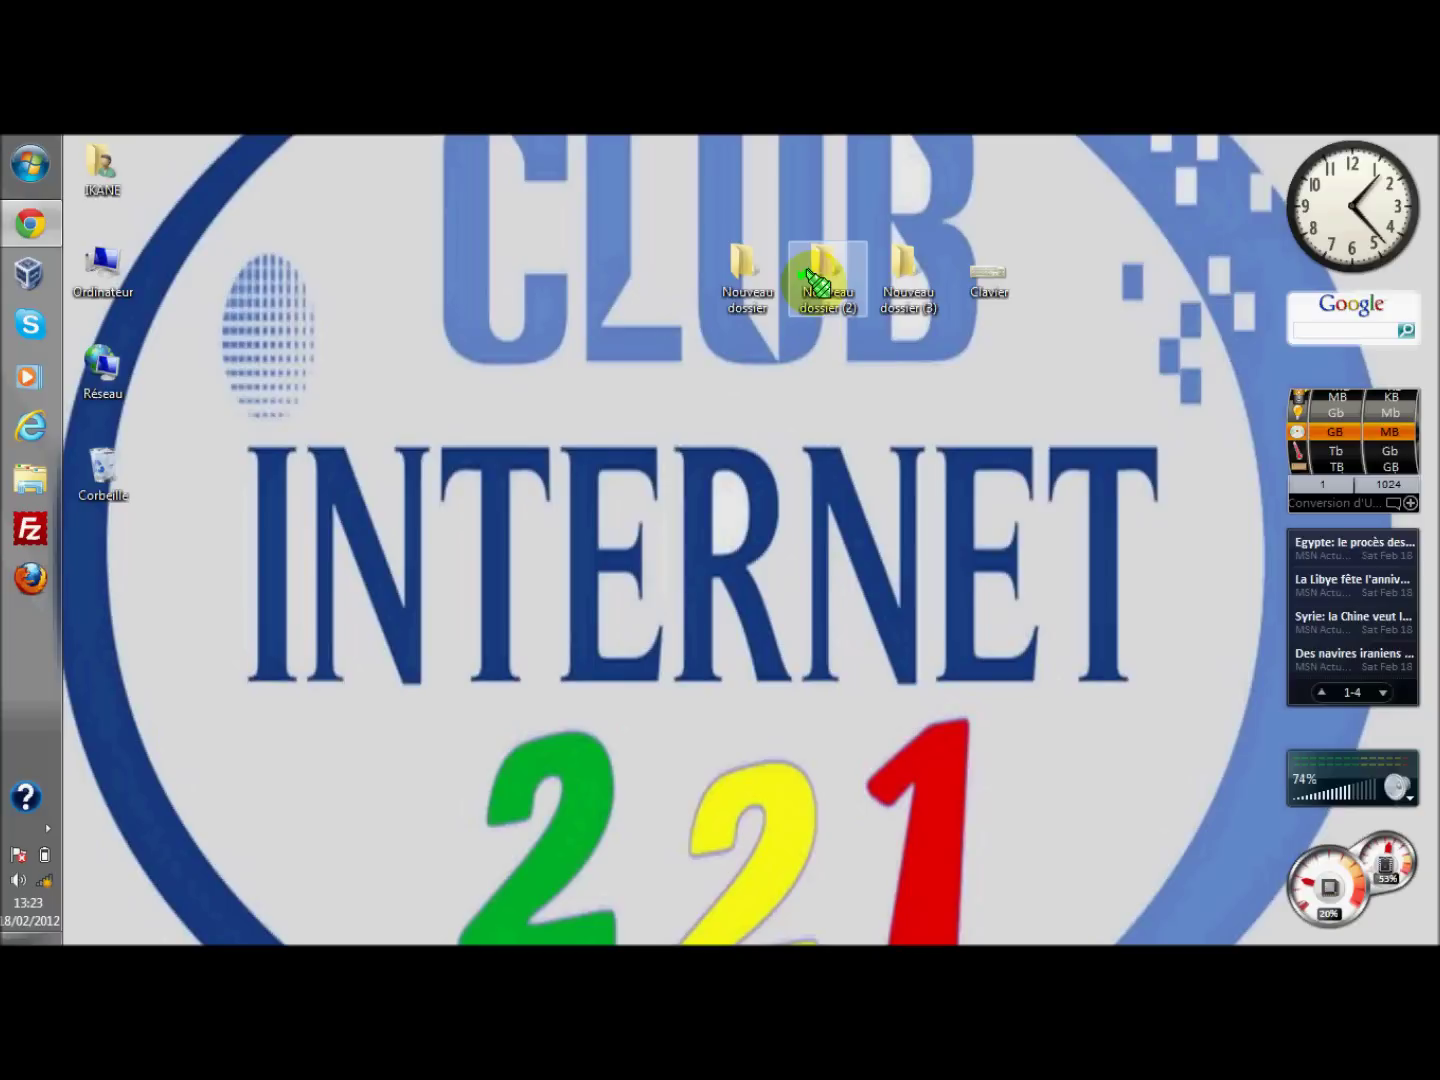
right_click(818, 285)
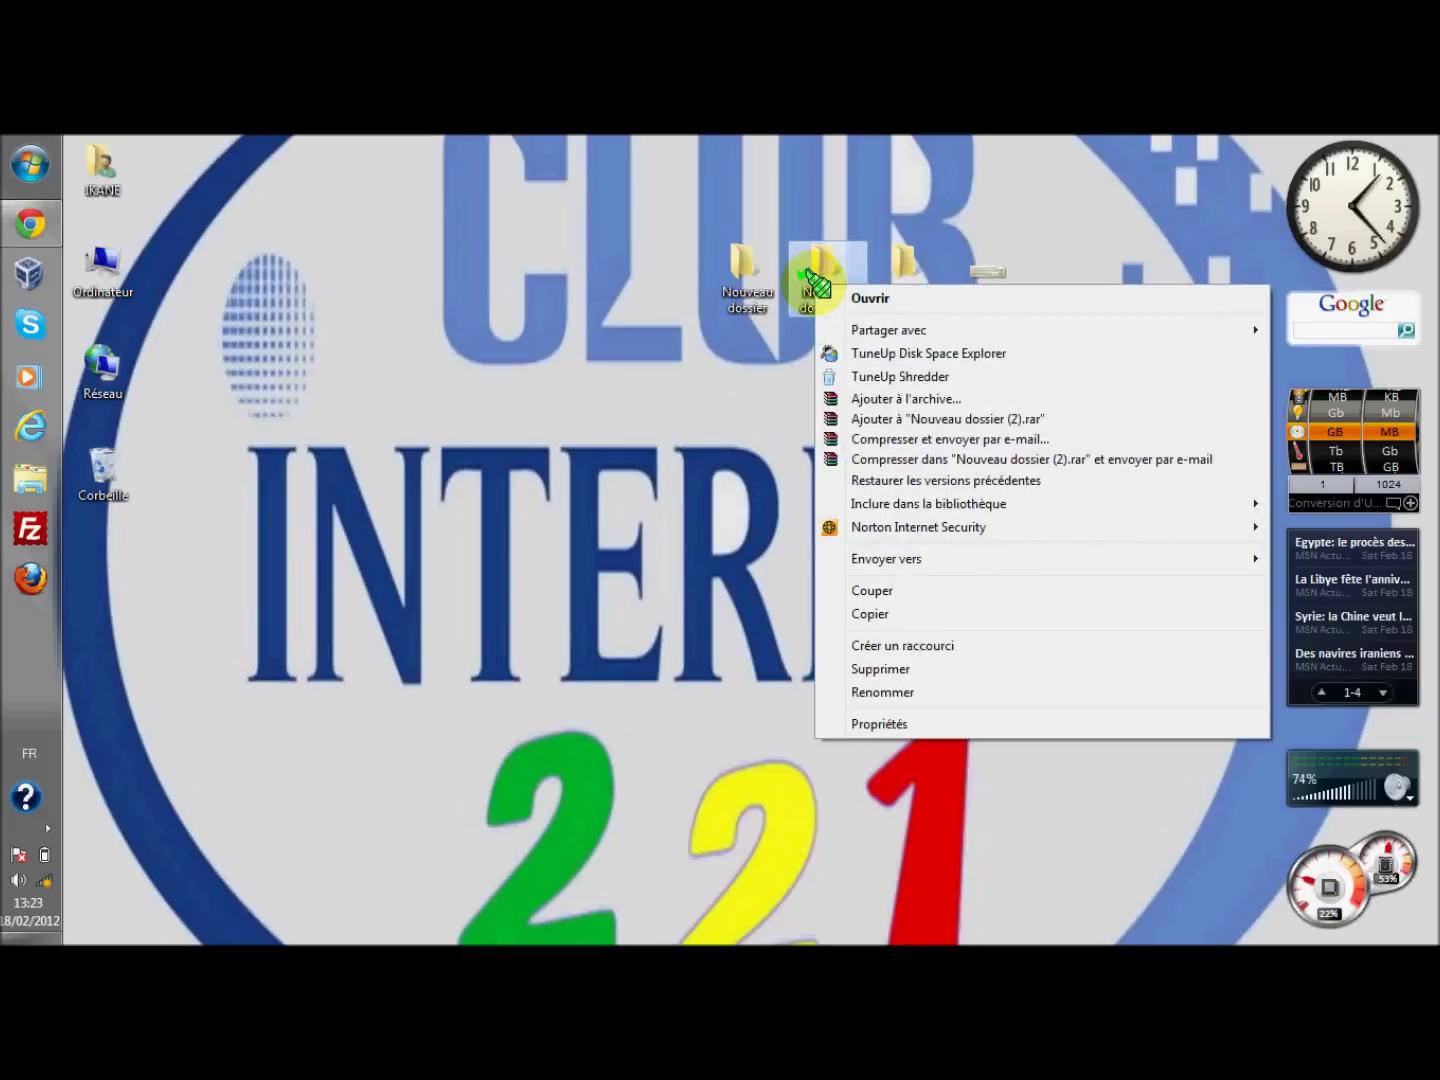
click(820, 260)
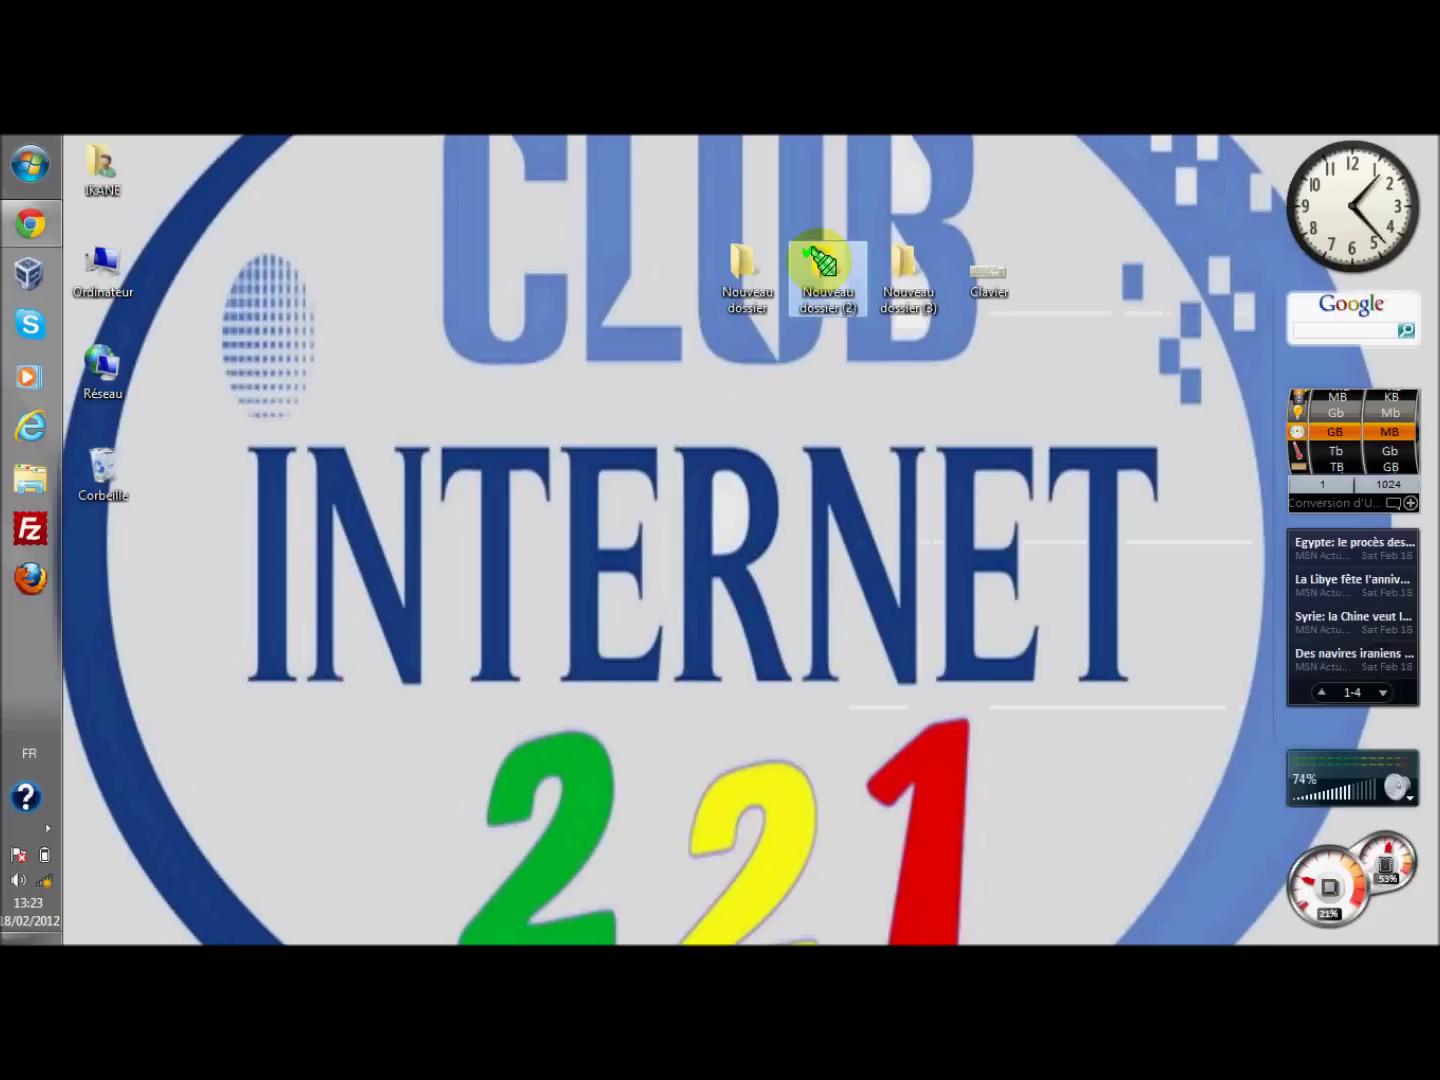
Extend the desktop selection from Clavier across the three Nouveau dossier folders to Ordinateur, and reduce it to Nouveau dossier alone
click(988, 272)
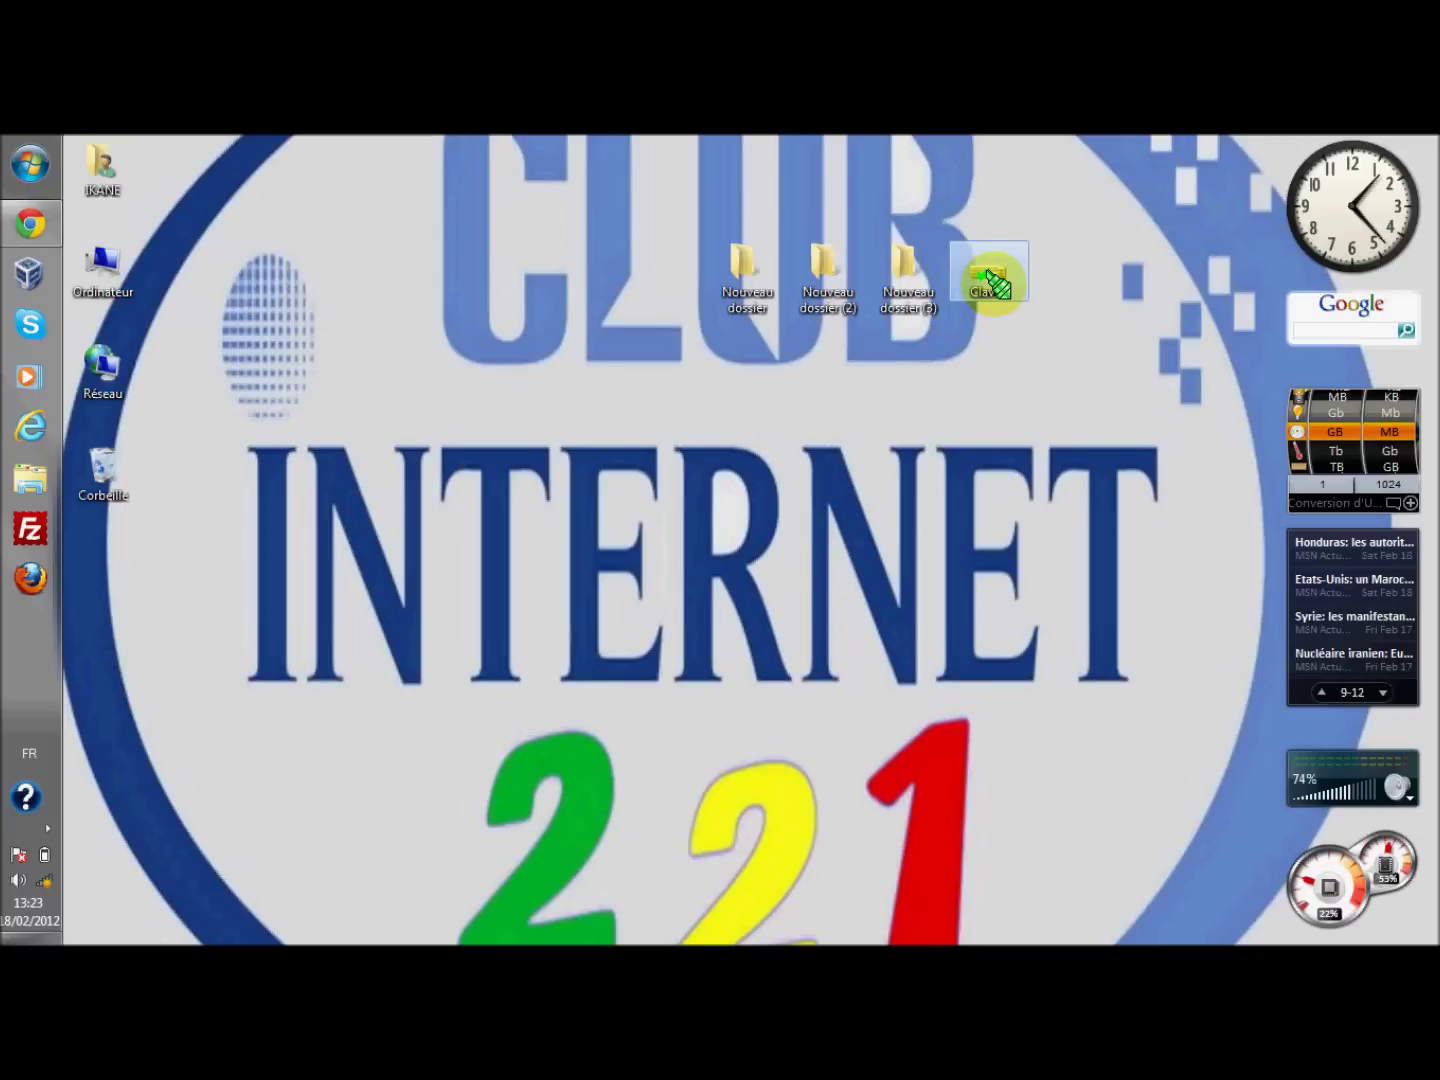
key(shift+Left)
key(shift+Left)
key(shift+Left)
key(shift+Left)
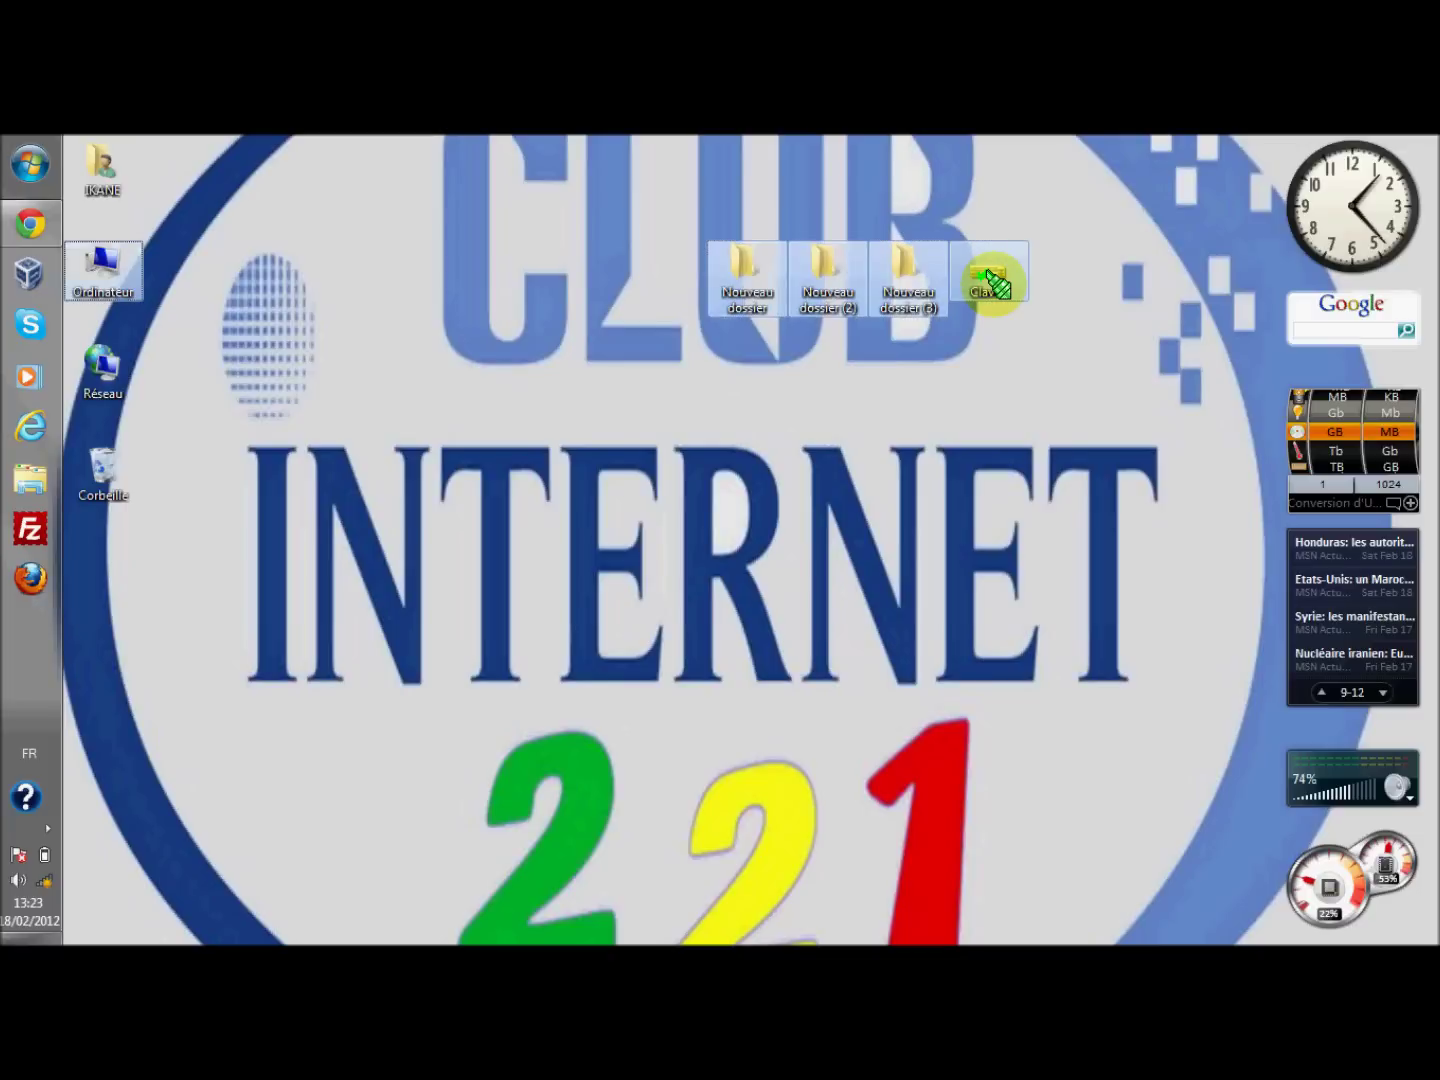
key(Right)
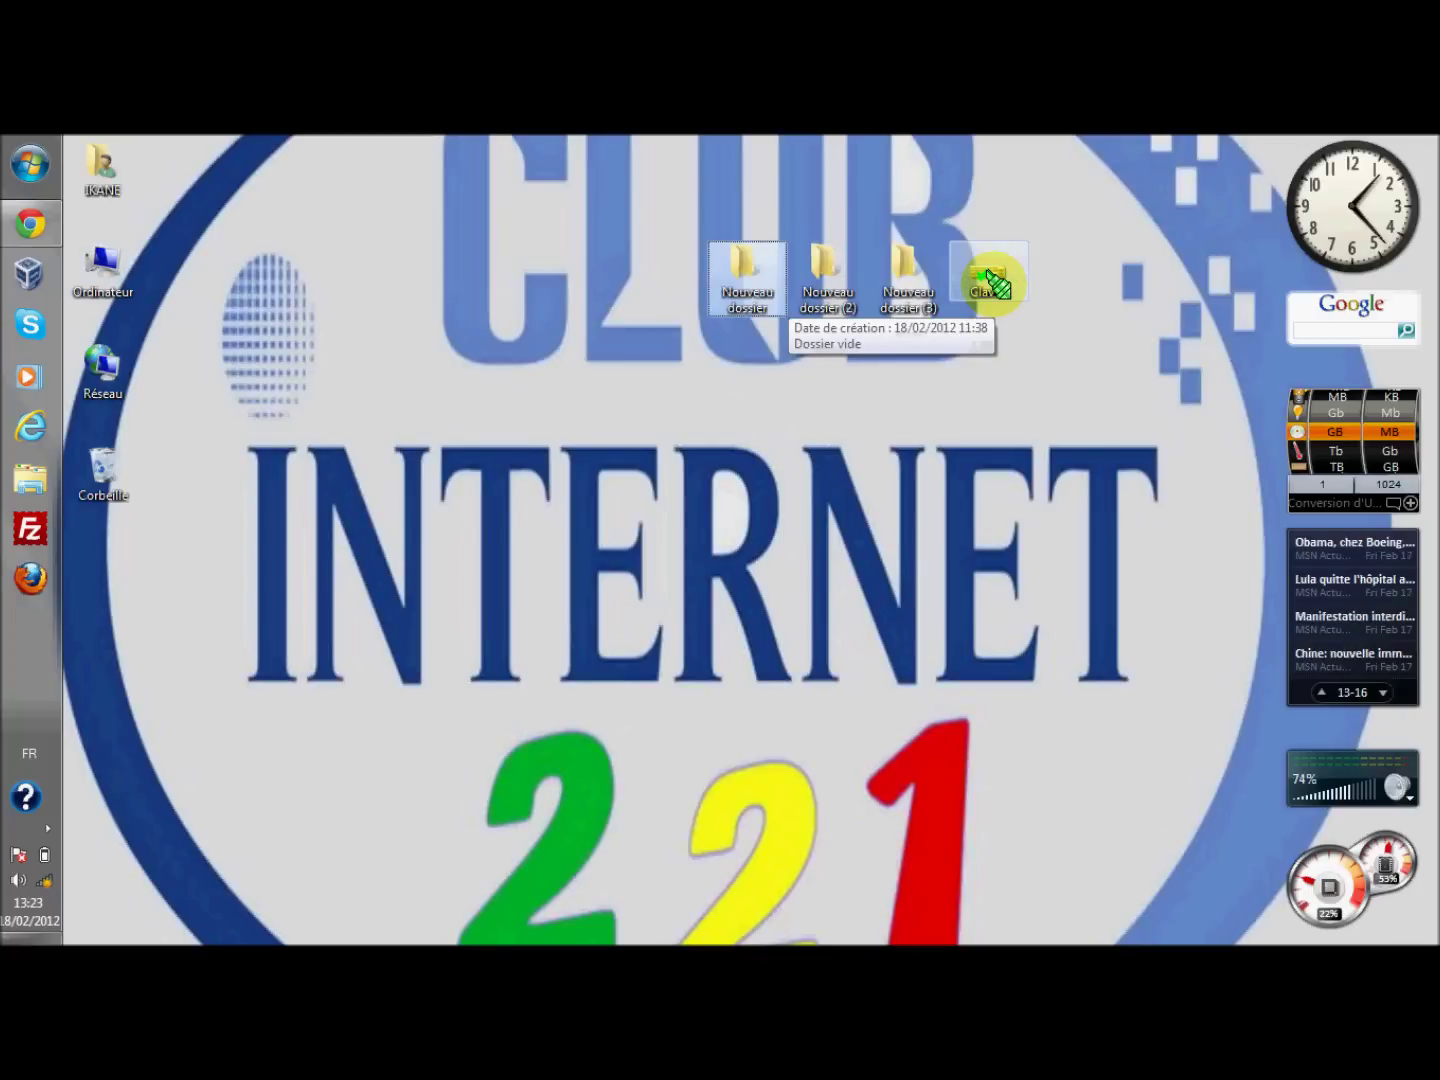
Move the Clavier icon to the empty area of the desktop beside the green 2 of the wallpaper
click(993, 285)
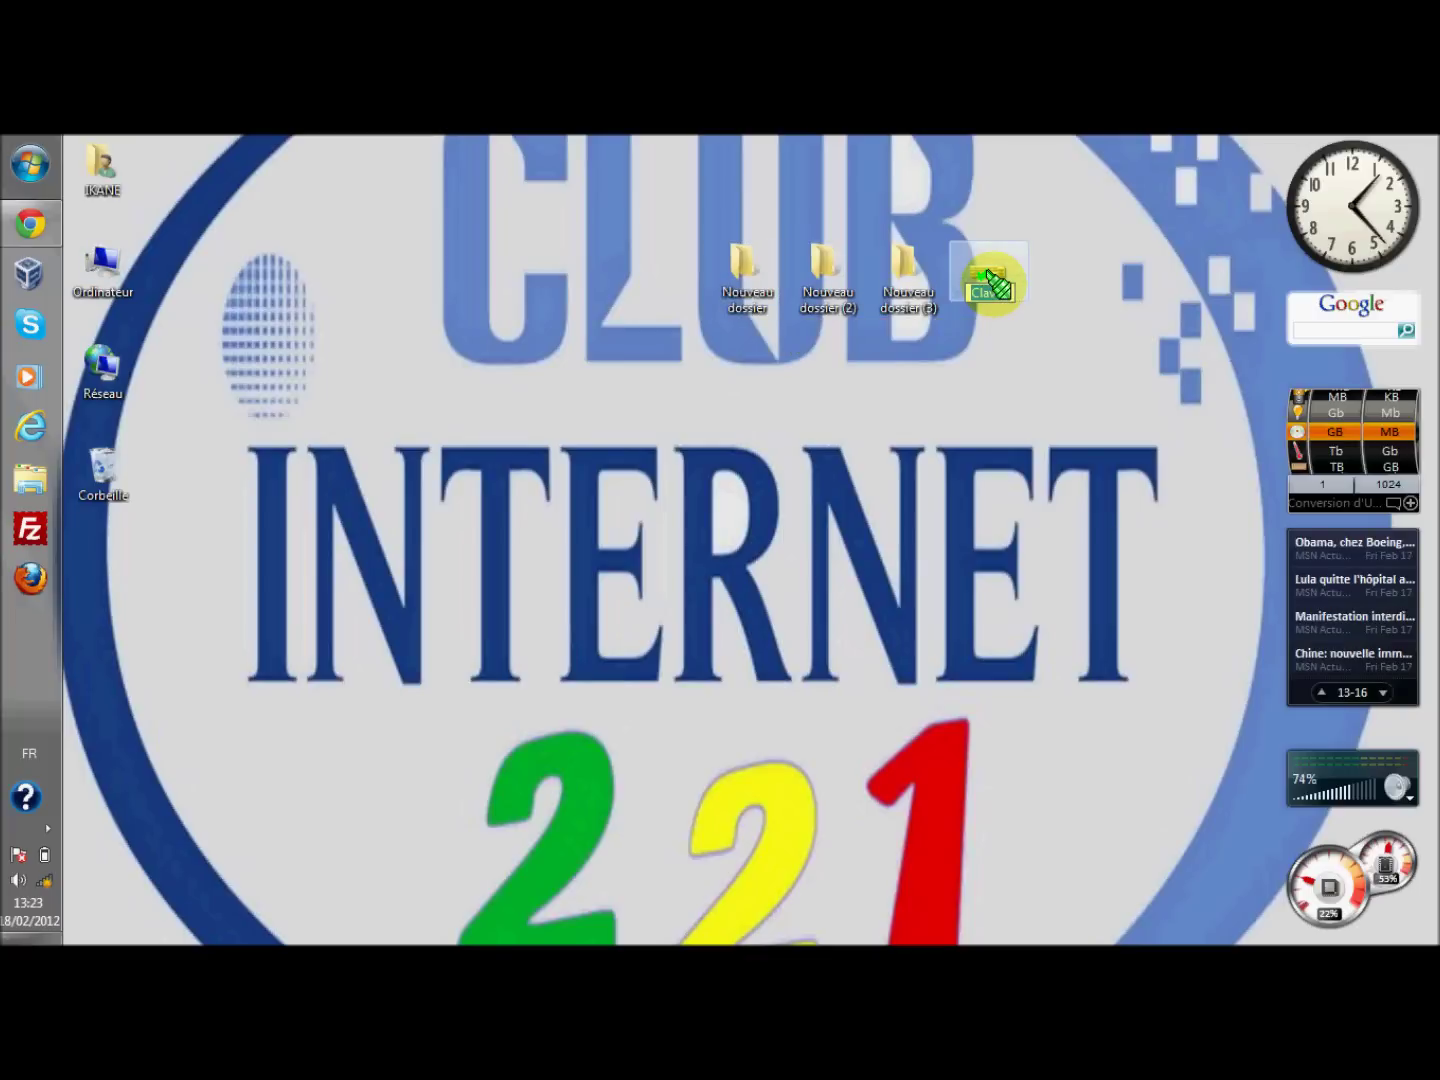
drag(995, 283, 993, 270)
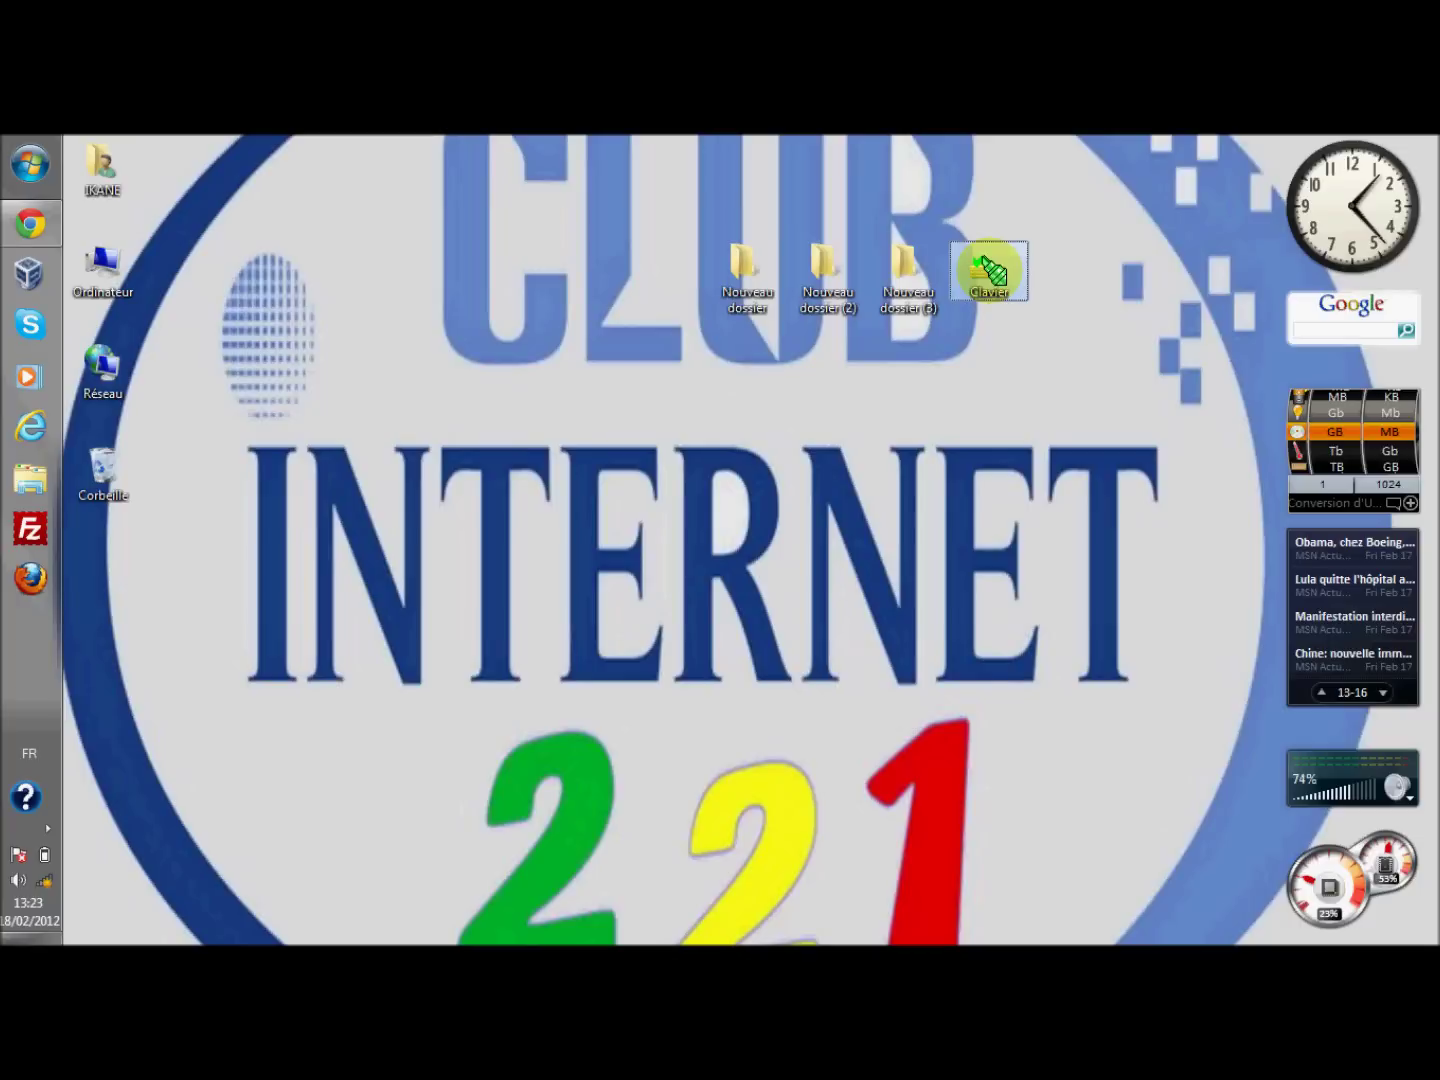
drag(990, 273, 449, 808)
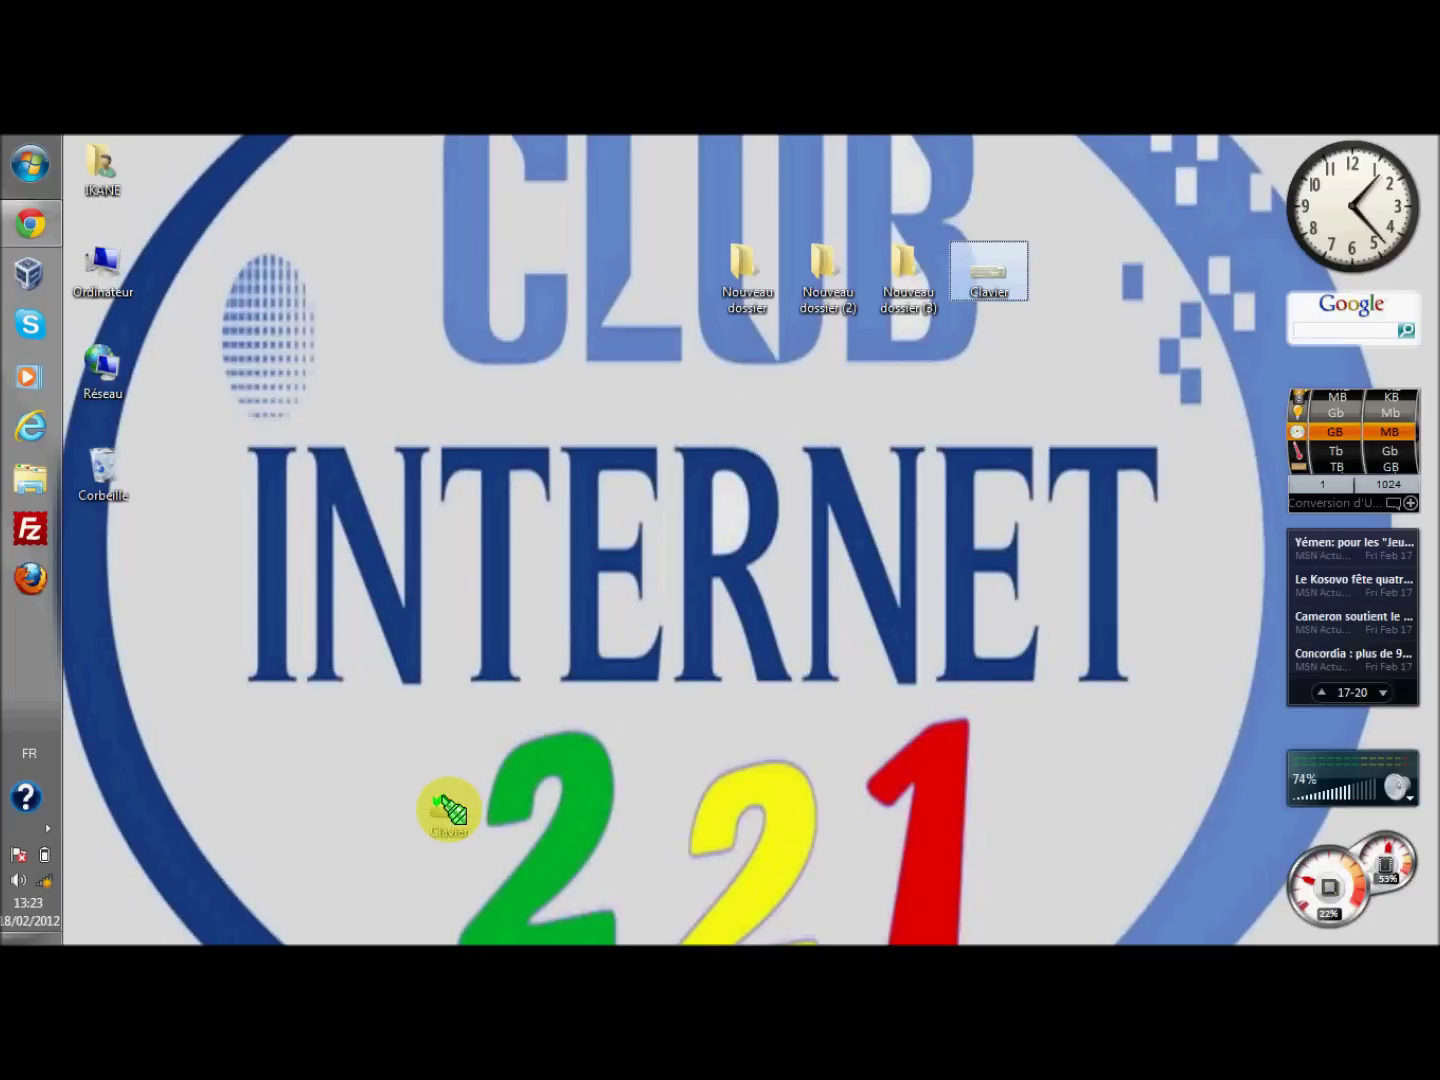
drag(449, 808, 449, 808)
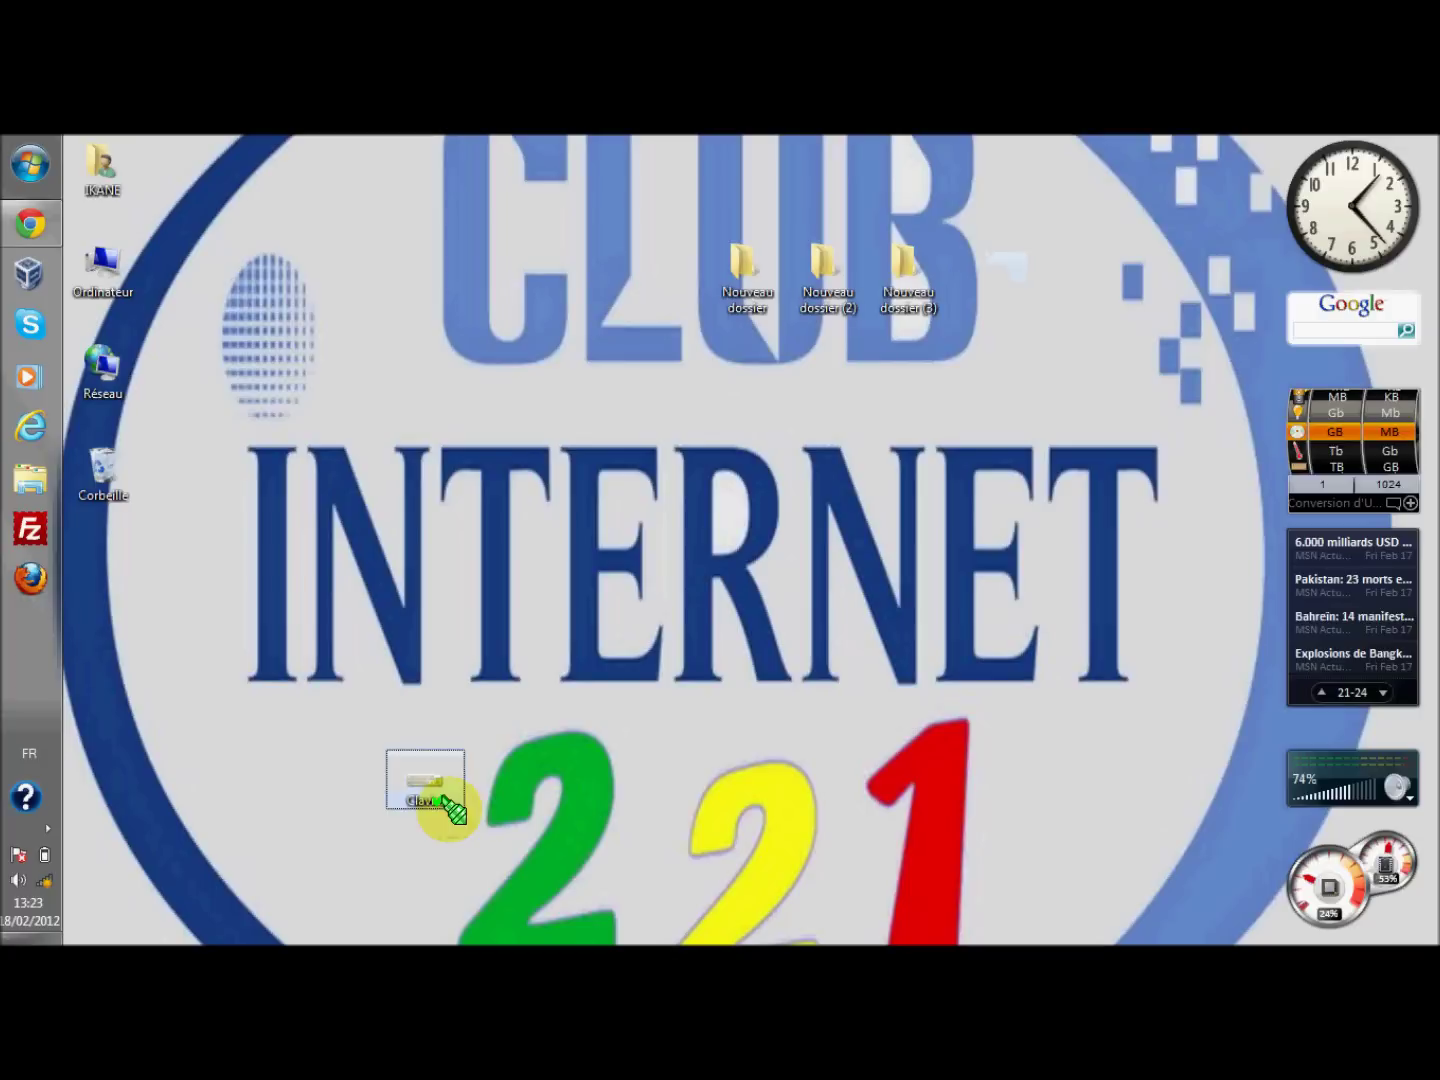